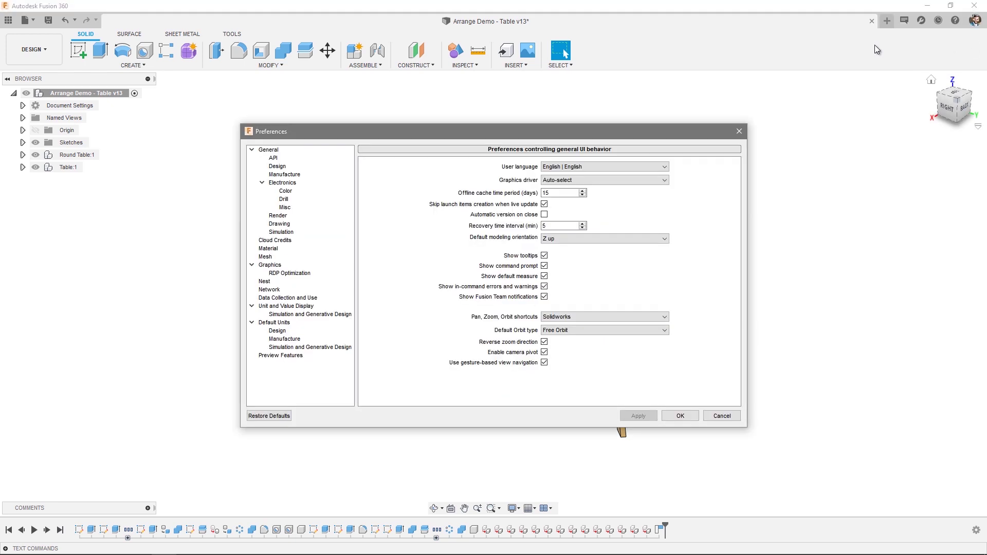
Step: Turn on Enable Arrange and Simplify tools under General > Design and confirm the preferences
{"action": "left_click", "coordinate": [303, 165]}
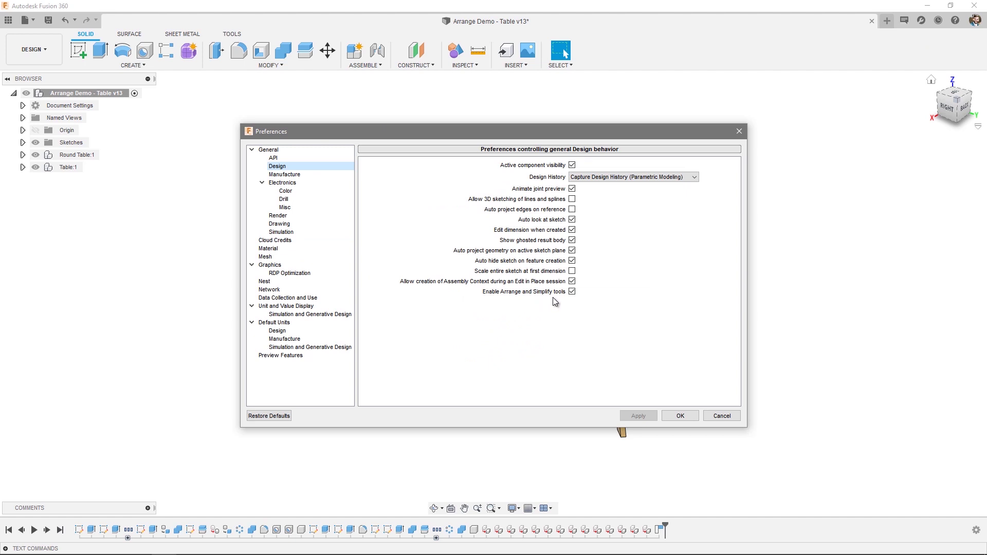
{"action": "left_click", "coordinate": [665, 418]}
Step: Check the Modify menu for Arrange, then expand the Round Table:1 component
{"action": "left_click", "coordinate": [273, 65]}
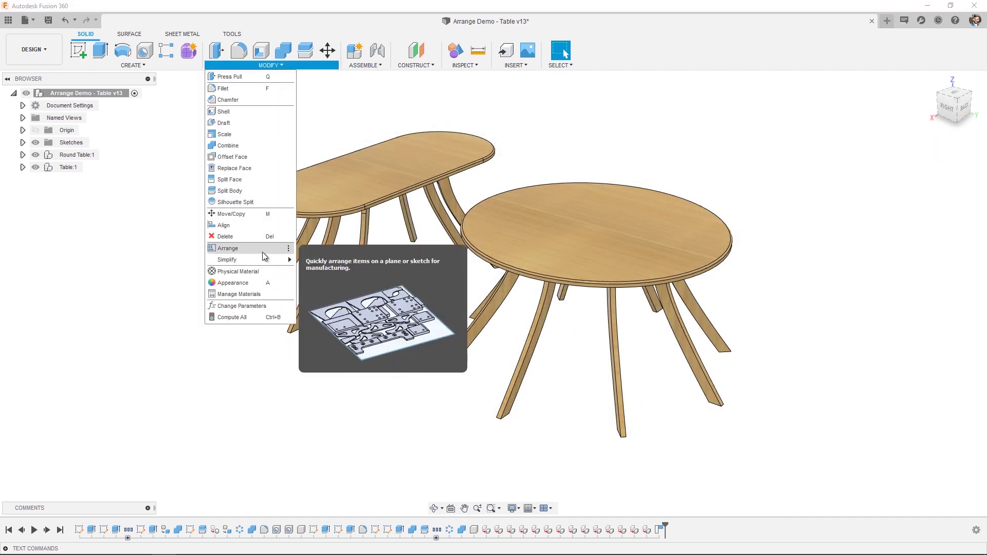
{"action": "left_click", "coordinate": [109, 215]}
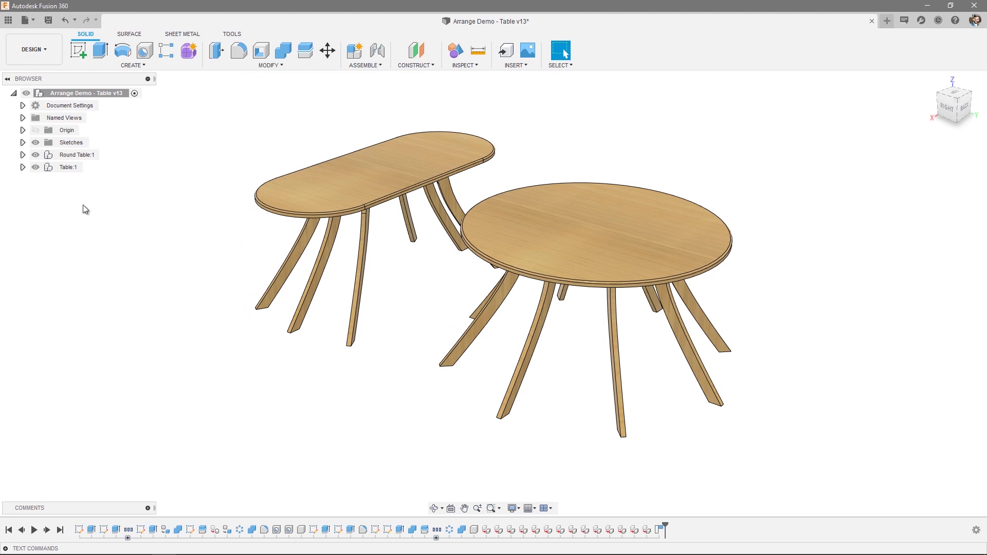
{"action": "left_click", "coordinate": [23, 155]}
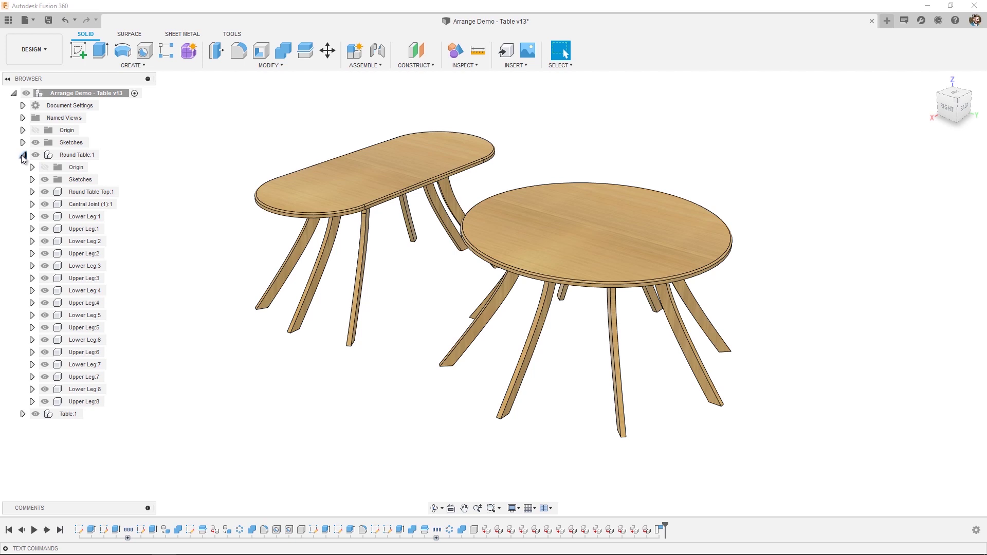
Step: Highlight Lower Leg:1, Upper Leg:1, Lower Leg:2 and Upper Leg:2, then collapse Round Table:1
{"action": "left_click", "coordinate": [83, 218]}
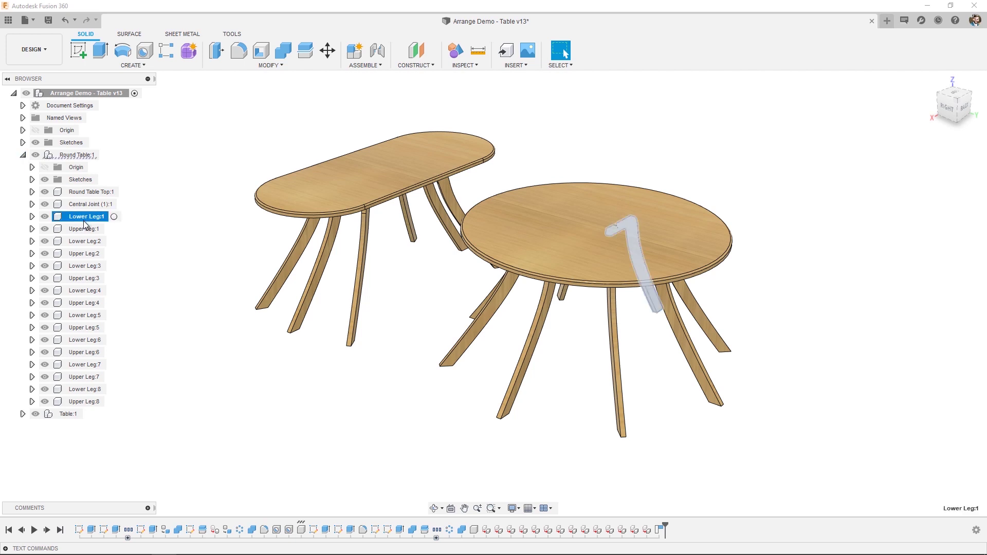
{"action": "left_click", "coordinate": [83, 231]}
{"action": "left_click", "coordinate": [82, 242]}
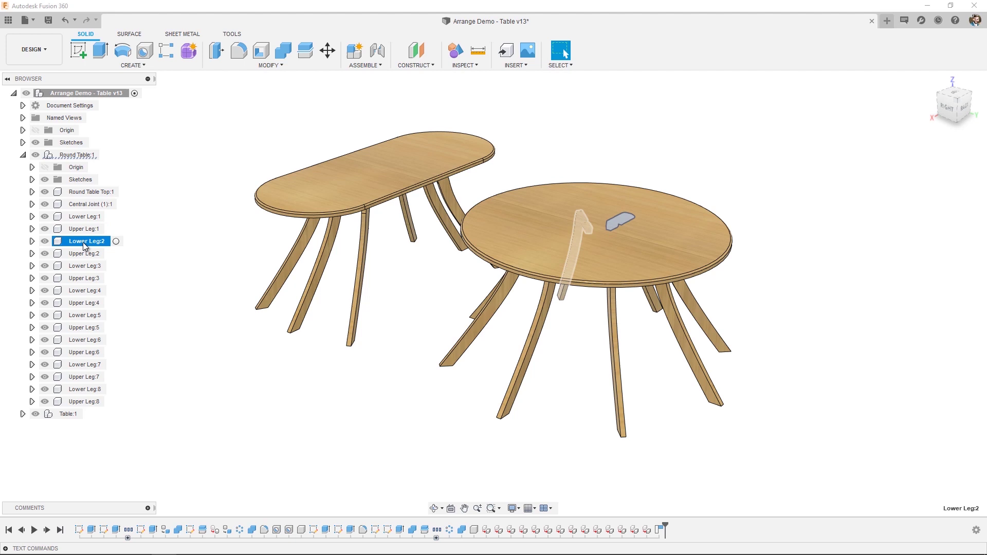
{"action": "left_click", "coordinate": [82, 252]}
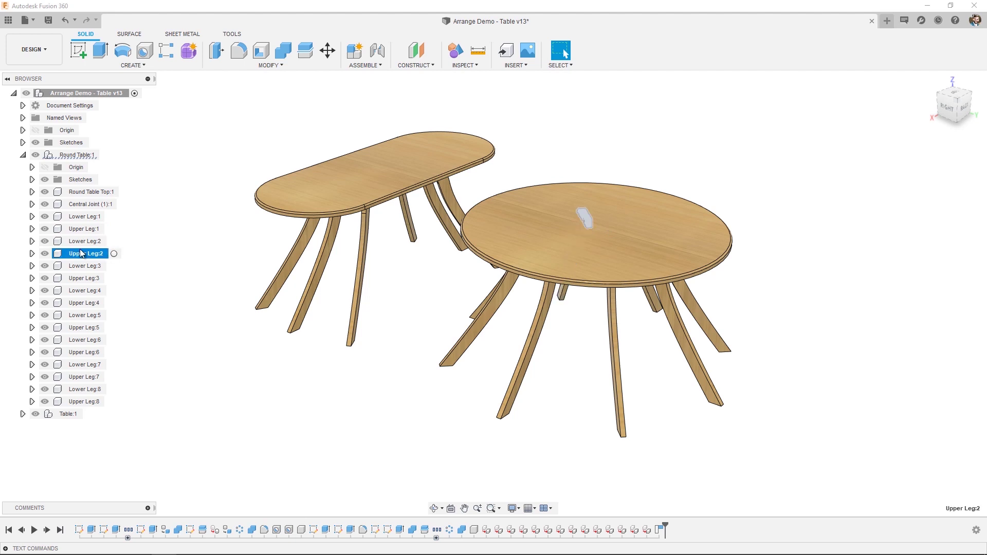
{"action": "left_click", "coordinate": [23, 155]}
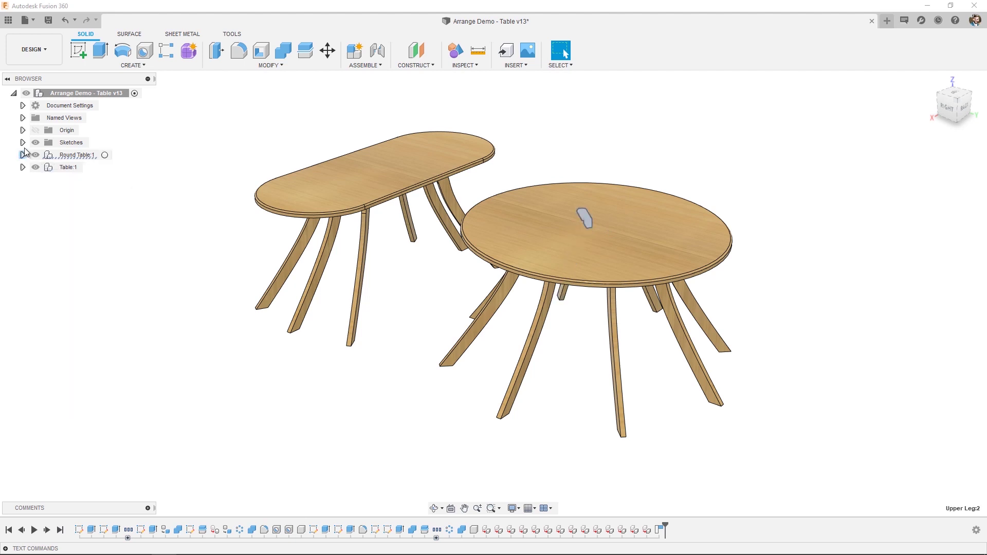
{"action": "left_click", "coordinate": [34, 49]}
Step: Switch to Manufacture and edit Manufacturing Model 1, which holds the oval table
{"action": "left_click", "coordinate": [38, 167]}
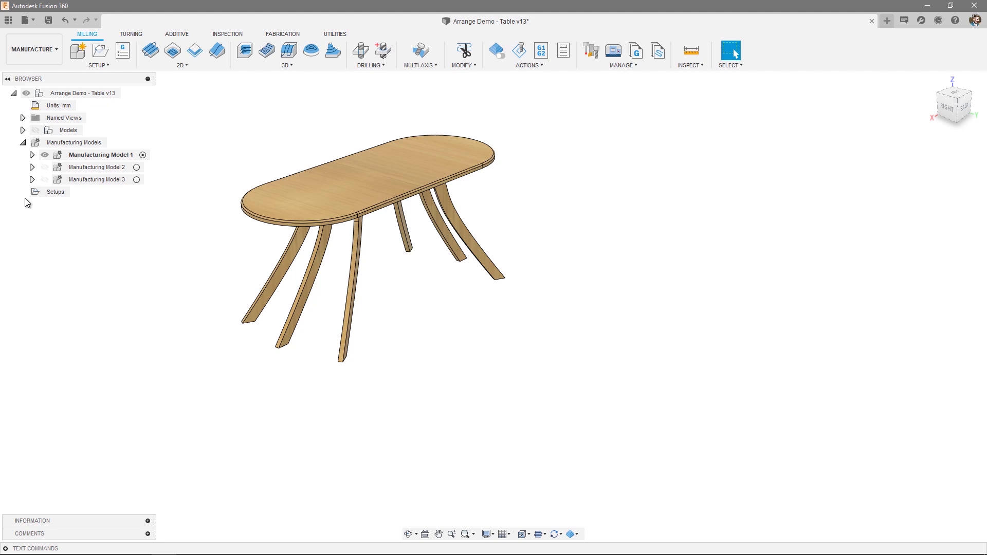
{"action": "left_click", "coordinate": [137, 167]}
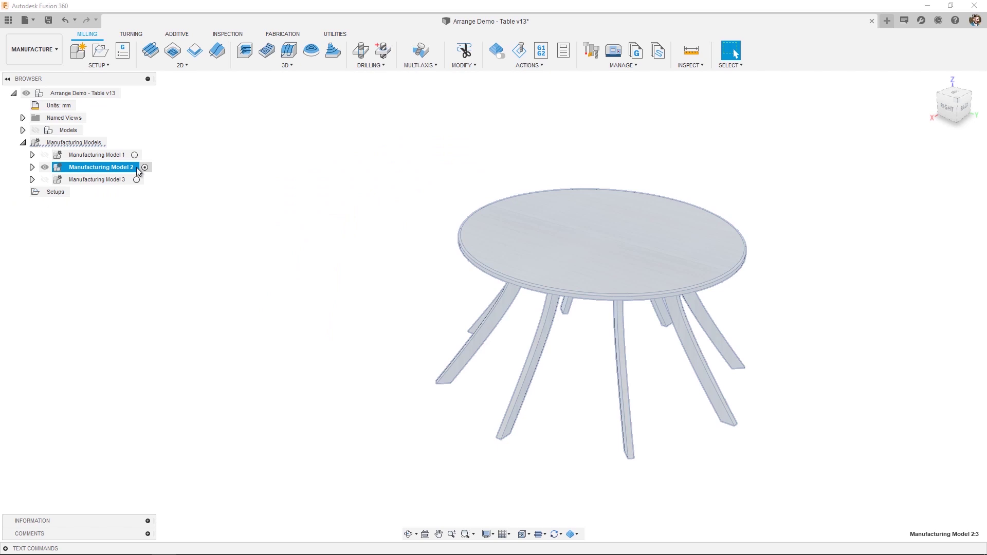
{"action": "left_click", "coordinate": [133, 154]}
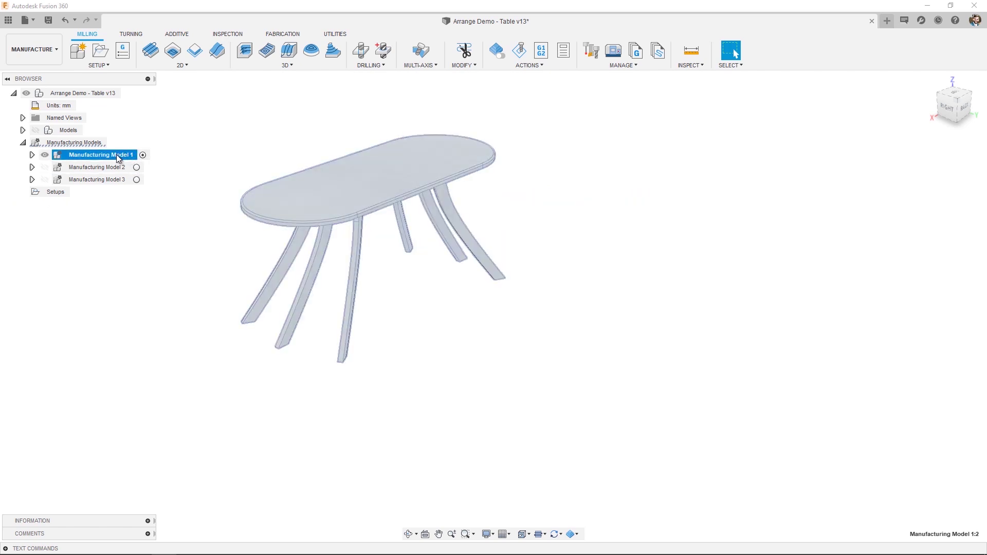
{"action": "right_click", "coordinate": [117, 154]}
{"action": "left_click", "coordinate": [130, 163]}
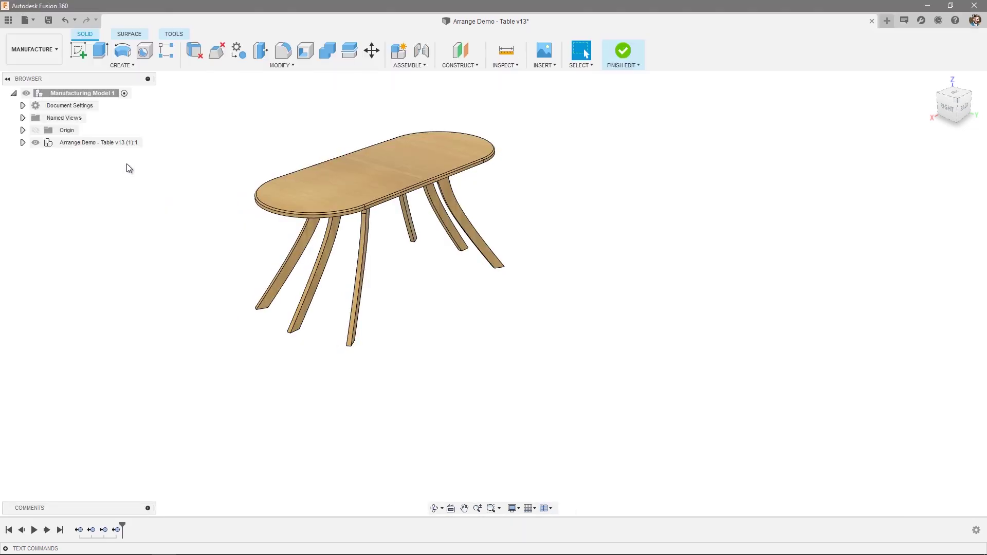
Step: Arrange all 14 oval-table parts flat onto the tabletop face on a 1200 × 1000 mm sheet
{"action": "left_click", "coordinate": [267, 66]}
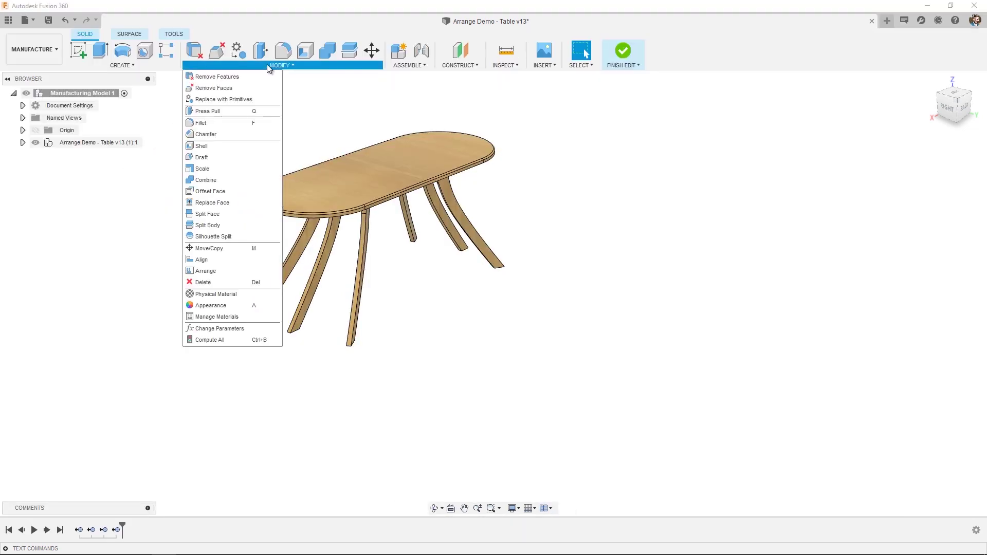
{"action": "left_click", "coordinate": [212, 271]}
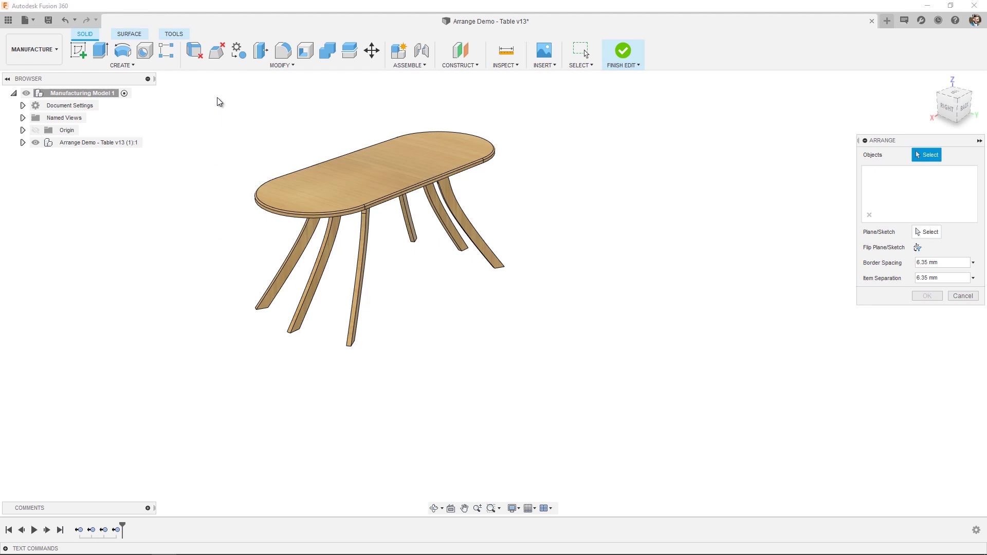
{"action": "left_click_drag", "start_coordinate": [217, 97], "coordinate": [555, 402]}
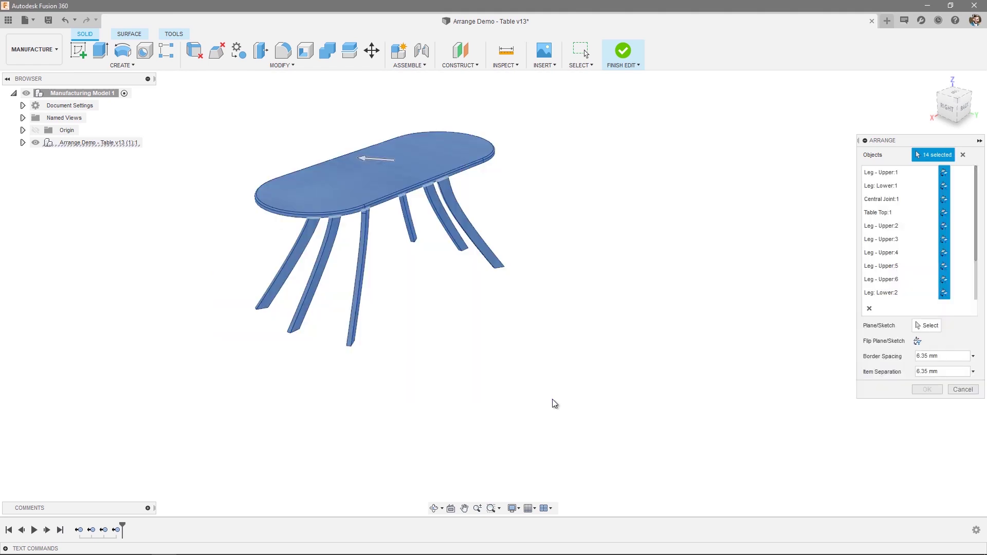
{"action": "left_click", "coordinate": [930, 327]}
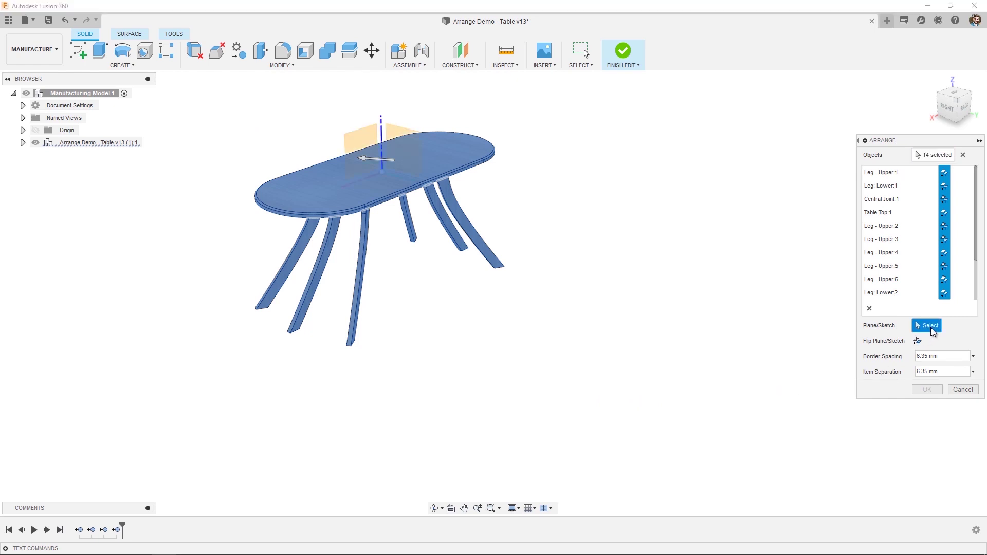
{"action": "left_click", "coordinate": [381, 188]}
{"action": "left_click", "coordinate": [393, 211]}
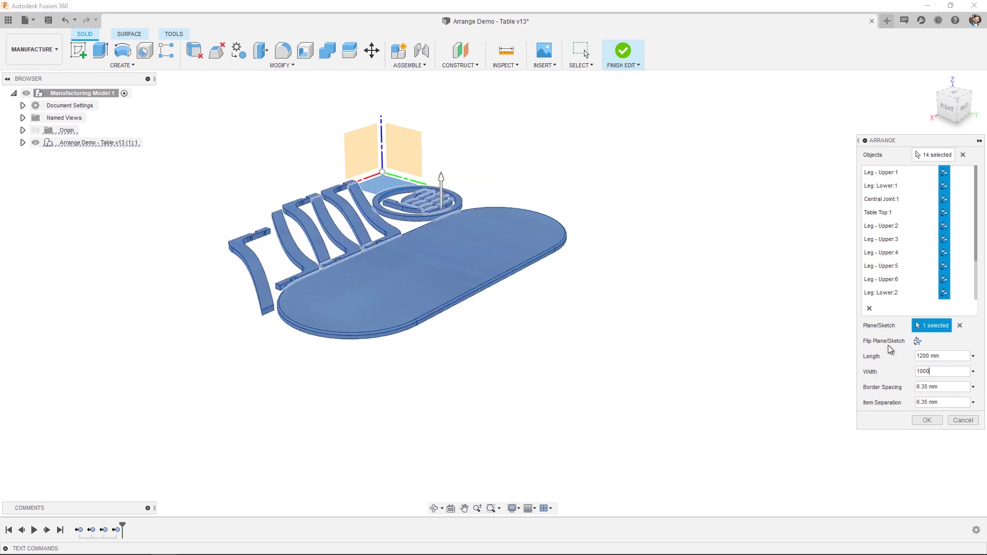
{"action": "middle_click_drag", "start_coordinate": [502, 335], "coordinate": [601, 348], "text": "shift"}
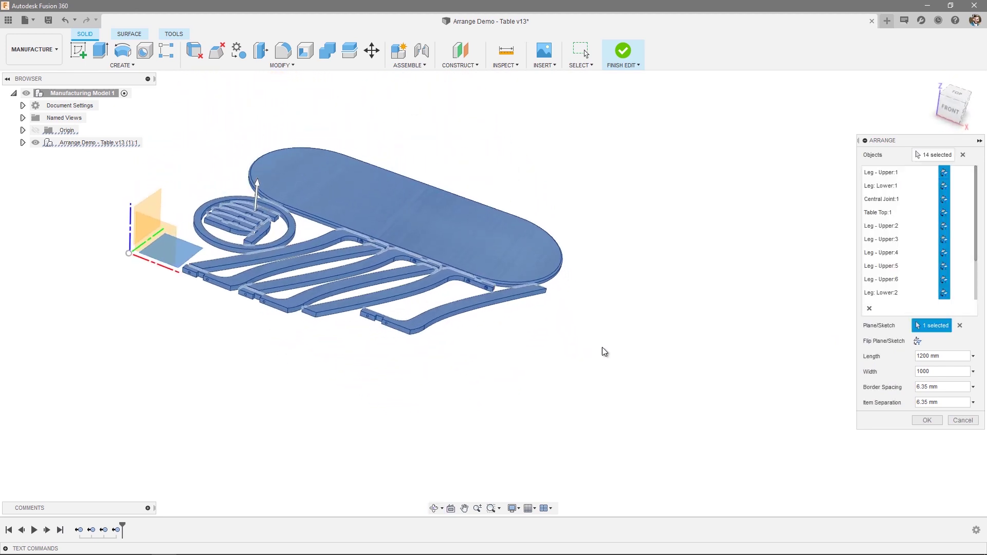
Step: Set the Arrange border spacing to 20 mm and the item separation to 14 mm
{"action": "left_click", "coordinate": [965, 123]}
{"action": "left_click", "coordinate": [917, 386]}
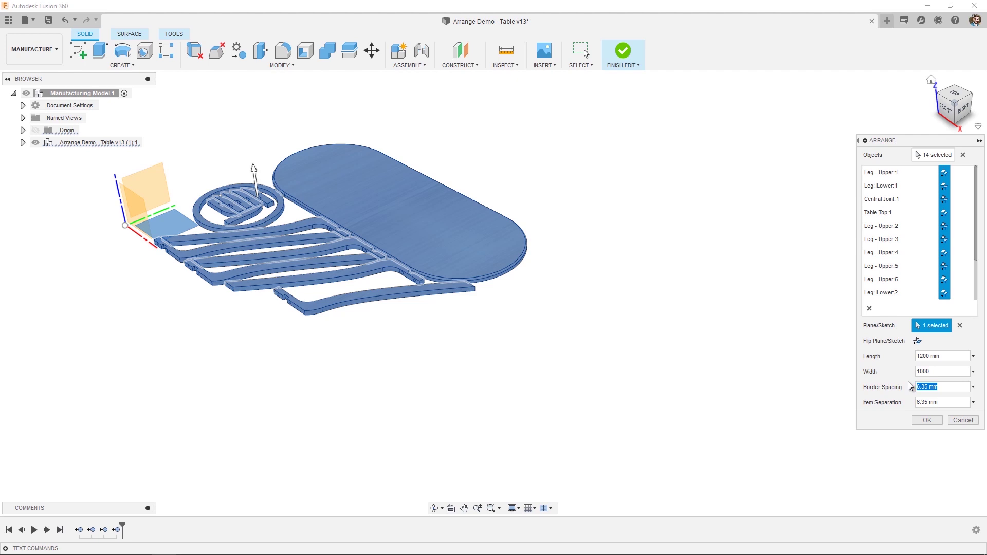
{"action": "type", "text": "20"}
{"action": "key", "text": "Tab"}
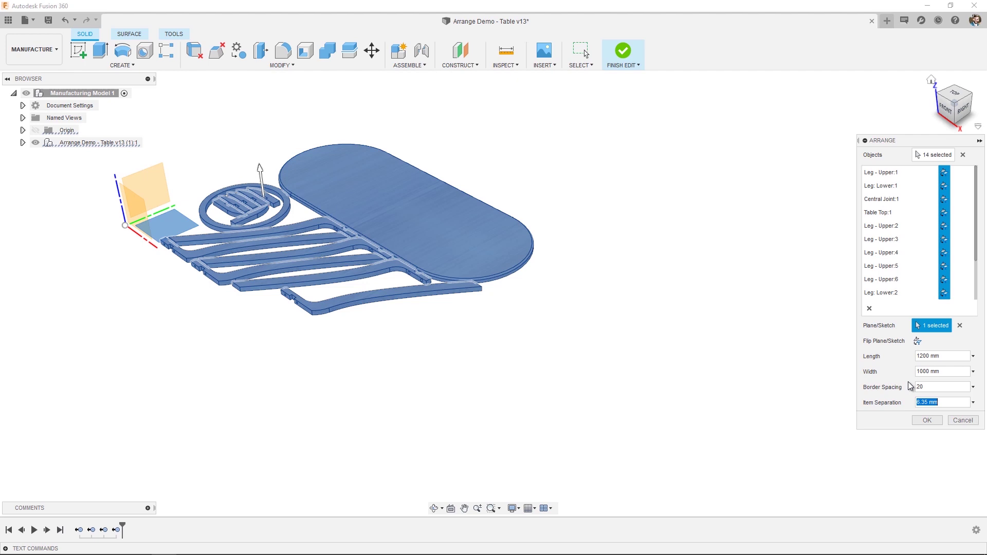
{"action": "left_click", "coordinate": [929, 405]}
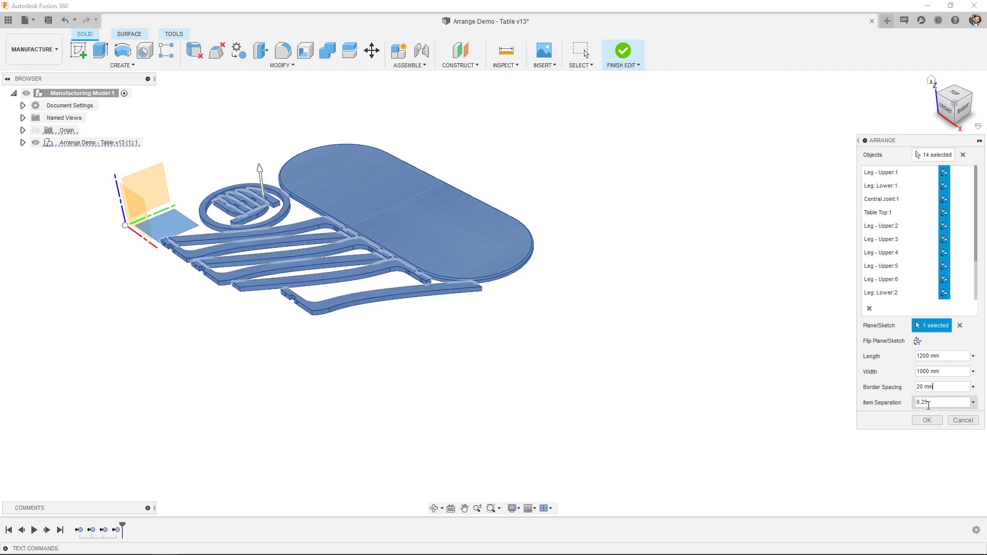
{"action": "double_click", "coordinate": [929, 405]}
{"action": "type", "text": "14"}
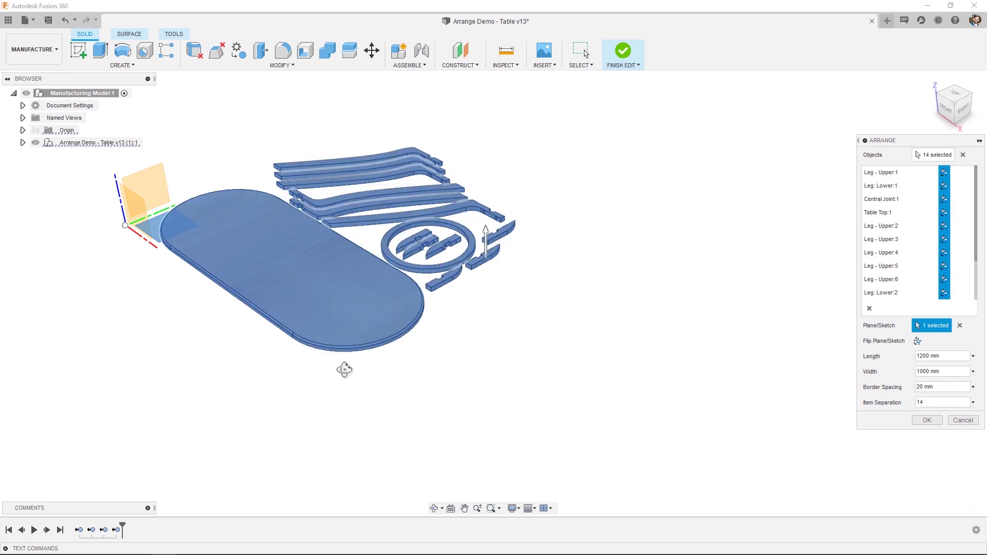
Step: Flip the Table Top part in the layout and commit the arrangement as Arrange1
{"action": "middle_click_drag", "start_coordinate": [344, 370], "coordinate": [316, 244], "text": "shift"}
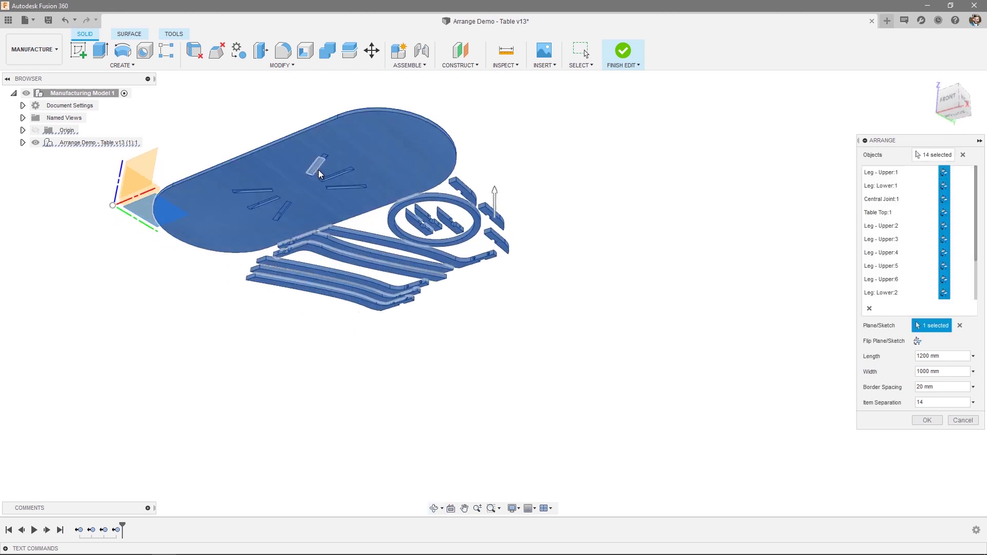
{"action": "middle_click_drag", "start_coordinate": [451, 139], "coordinate": [458, 181], "text": "shift"}
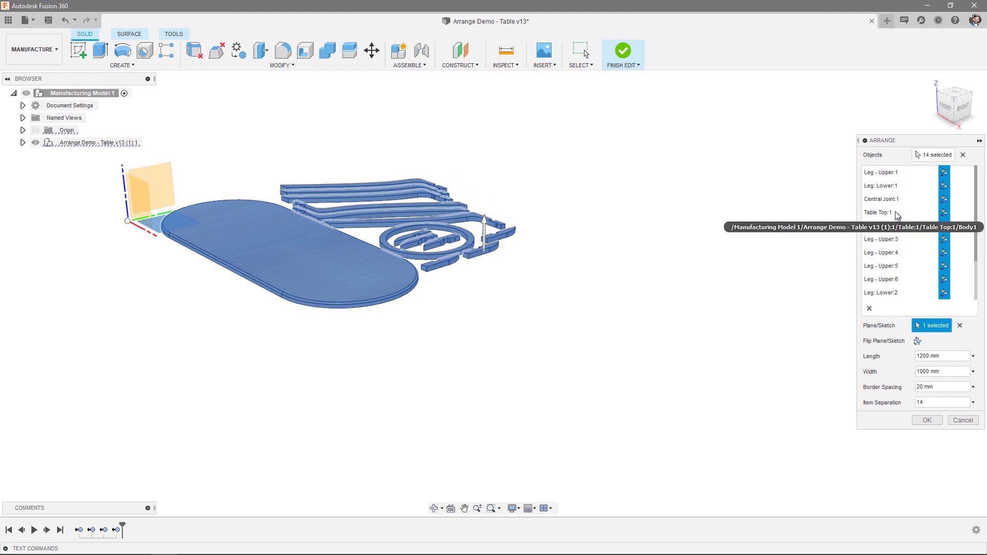
{"action": "left_click", "coordinate": [946, 213]}
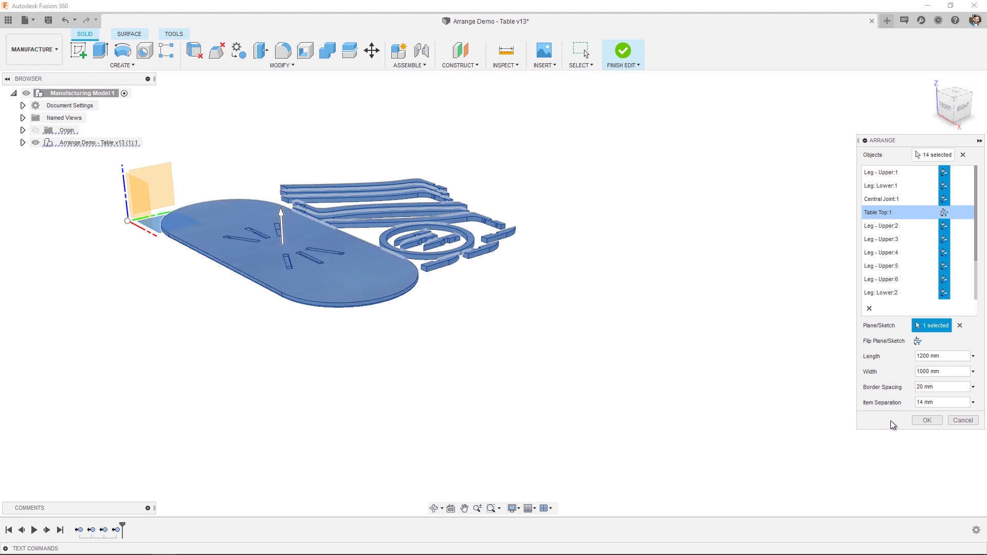
{"action": "left_click", "coordinate": [927, 421]}
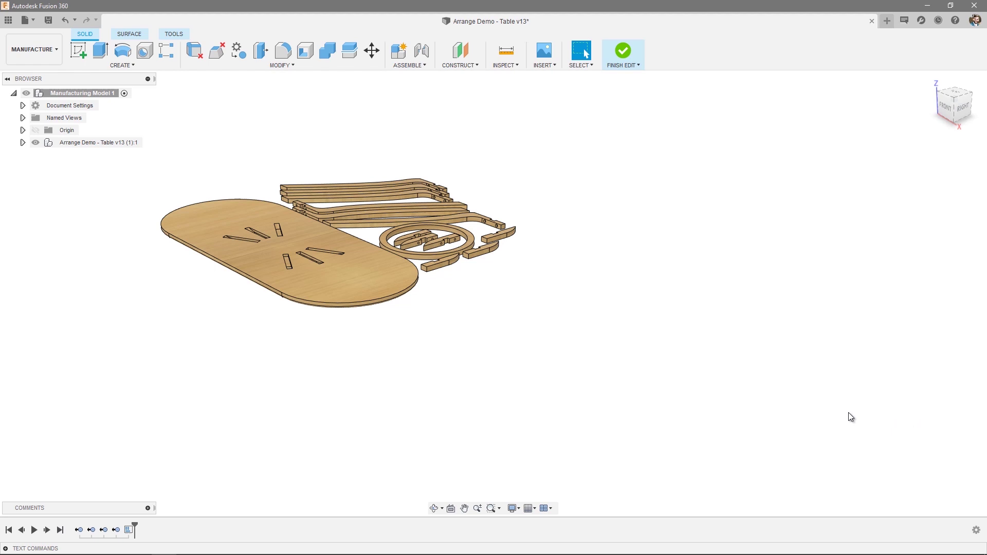
{"action": "right_click", "coordinate": [129, 531]}
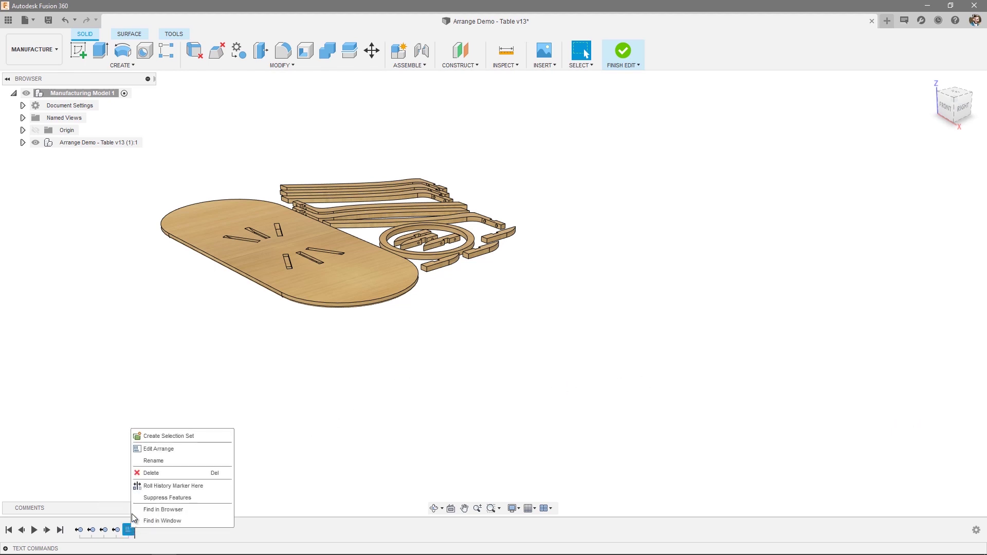
{"action": "left_click", "coordinate": [153, 449]}
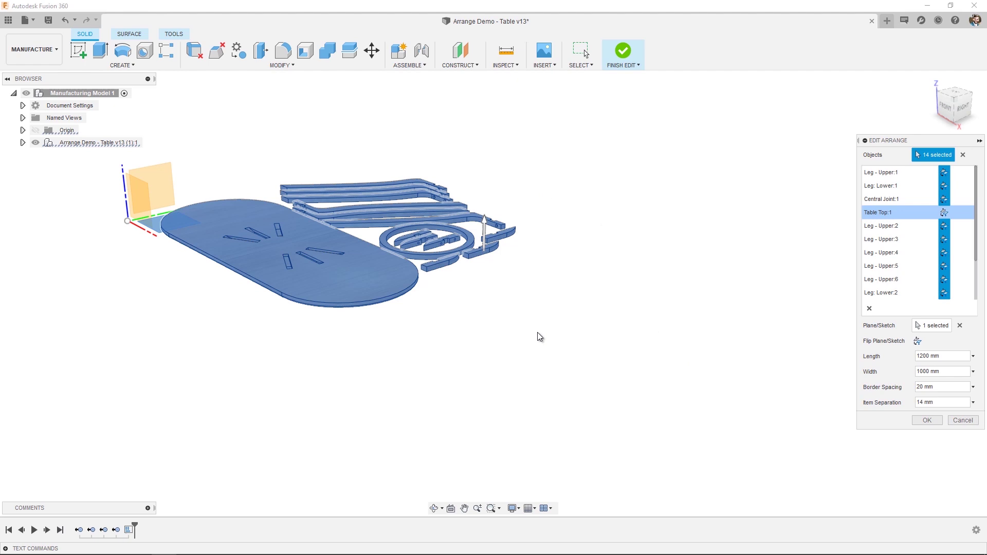
{"action": "left_click", "coordinate": [938, 421]}
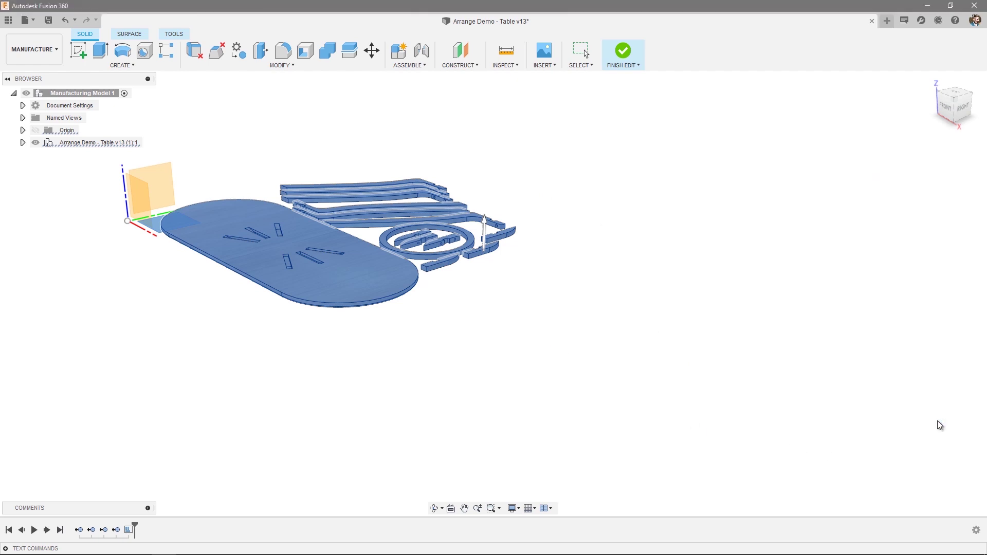
Step: Finish editing Manufacturing Model 1 and open Manufacturing Model 2 for editing
{"action": "left_click", "coordinate": [623, 52]}
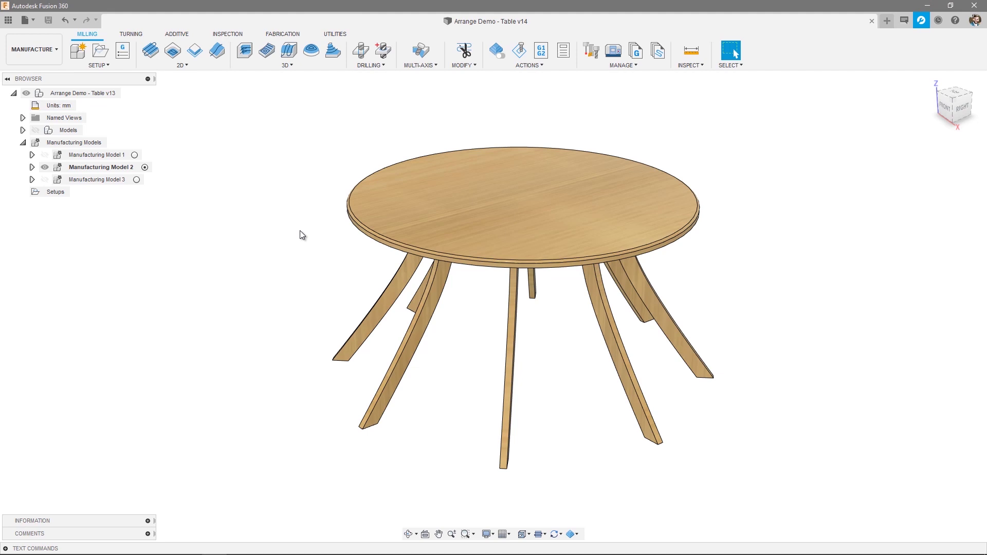
{"action": "right_click", "coordinate": [101, 167]}
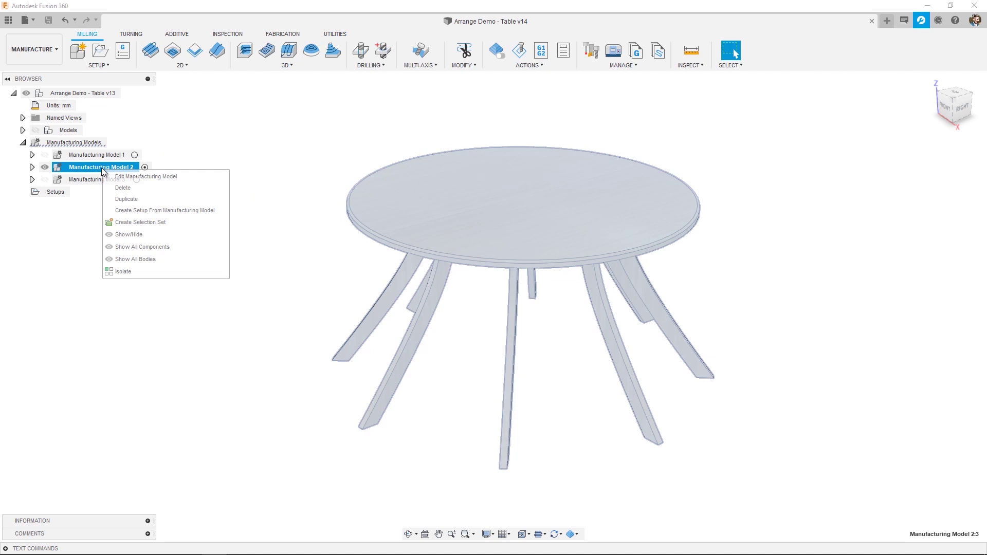
{"action": "left_click", "coordinate": [110, 175]}
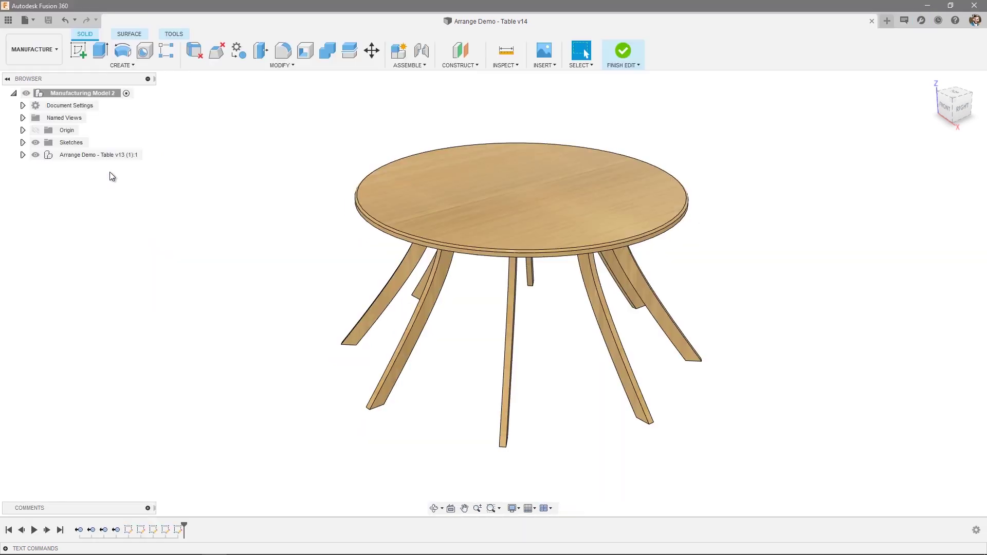
Step: Start an Arrange of all 18 round-table parts and make Sketch3's plate visible
{"action": "left_click", "coordinate": [262, 63]}
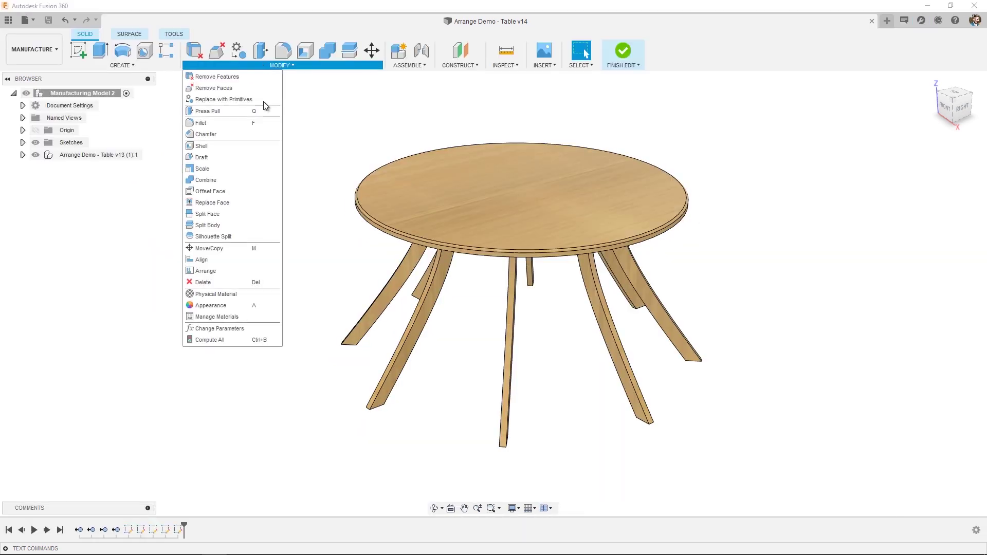
{"action": "left_click", "coordinate": [223, 272]}
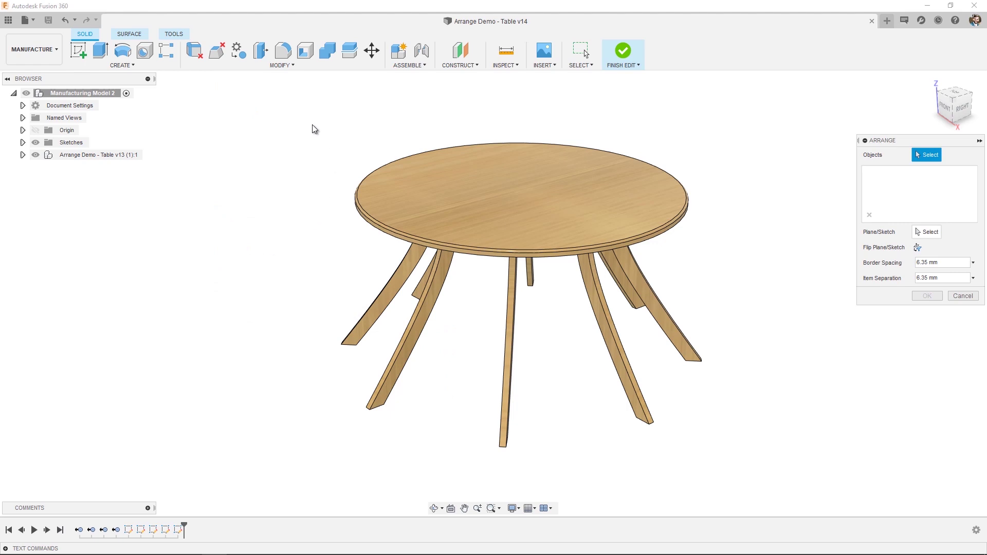
{"action": "left_click_drag", "start_coordinate": [300, 98], "coordinate": [754, 473]}
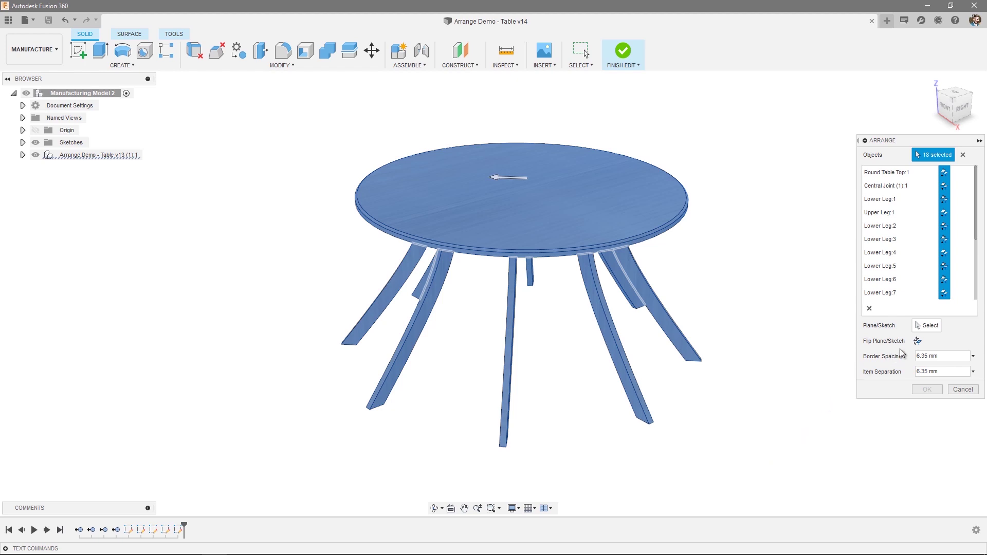
{"action": "left_click", "coordinate": [925, 329]}
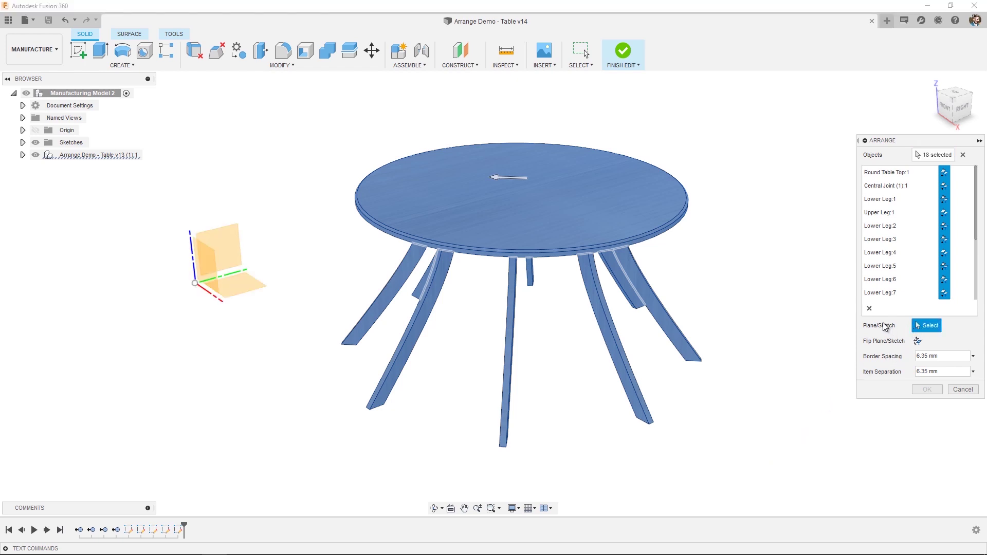
{"action": "left_click", "coordinate": [23, 143]}
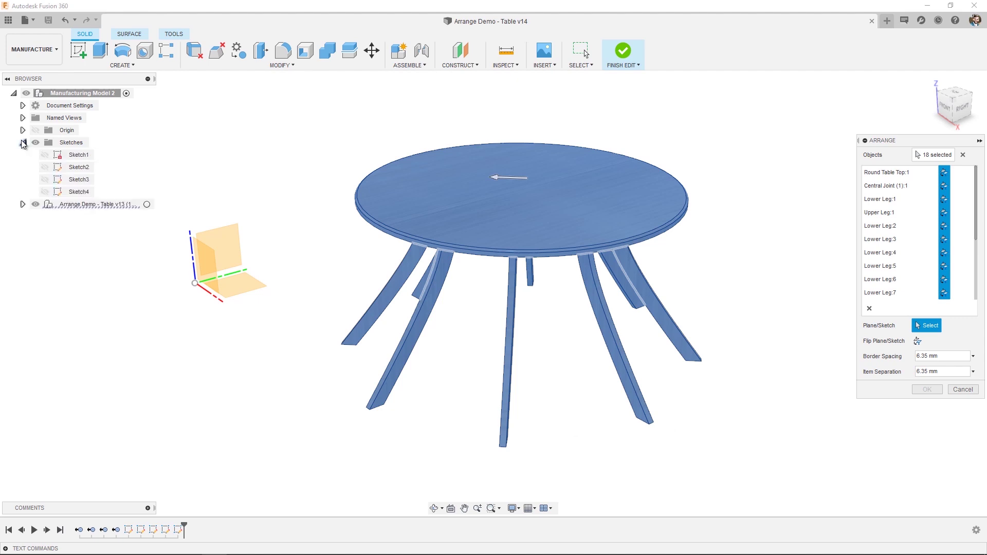
{"action": "left_click", "coordinate": [50, 181]}
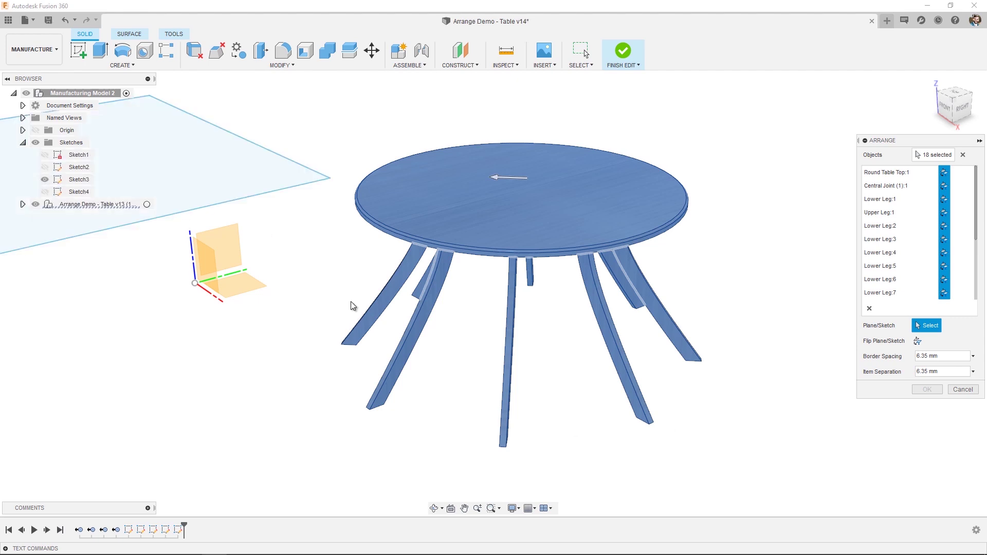
{"action": "scroll", "coordinate": [435, 347], "scroll_direction": "down", "scroll_amount": 3}
{"action": "scroll", "coordinate": [462, 360], "scroll_direction": "down", "scroll_amount": 4}
{"action": "scroll", "coordinate": [309, 399], "scroll_direction": "up", "scroll_amount": 2}
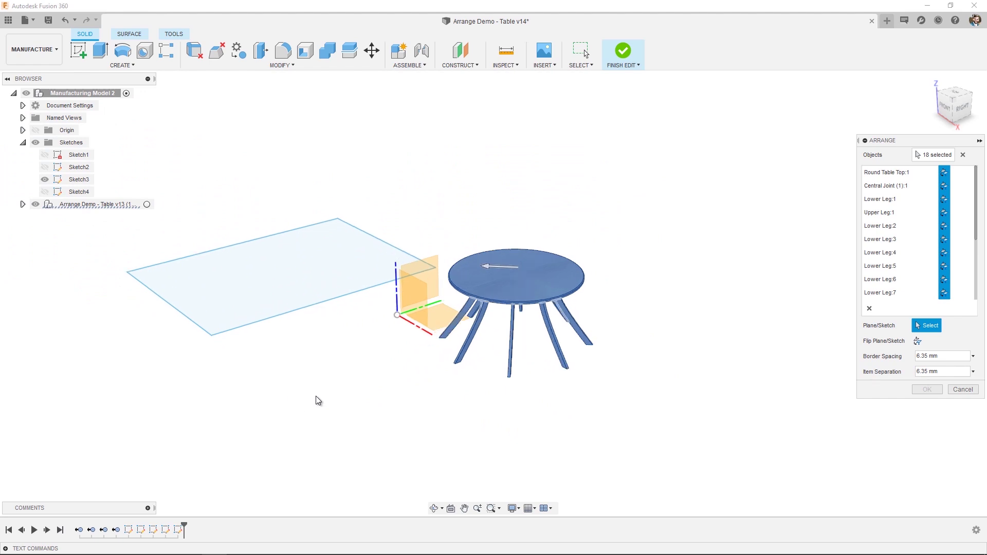
Step: Target Sketch3's plate, with a 20 mm border spacing and 12 mm item separation
{"action": "left_click", "coordinate": [273, 274]}
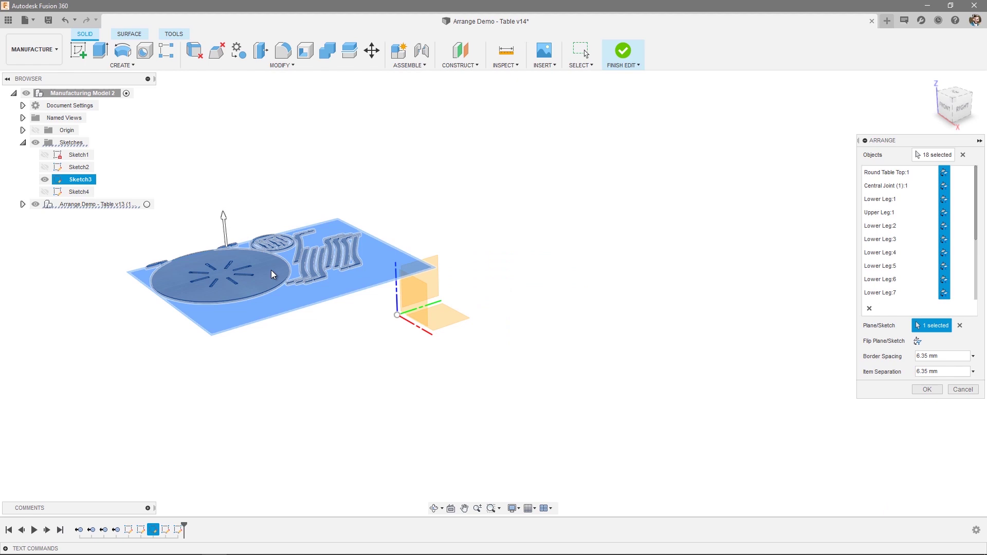
{"action": "left_click", "coordinate": [891, 356]}
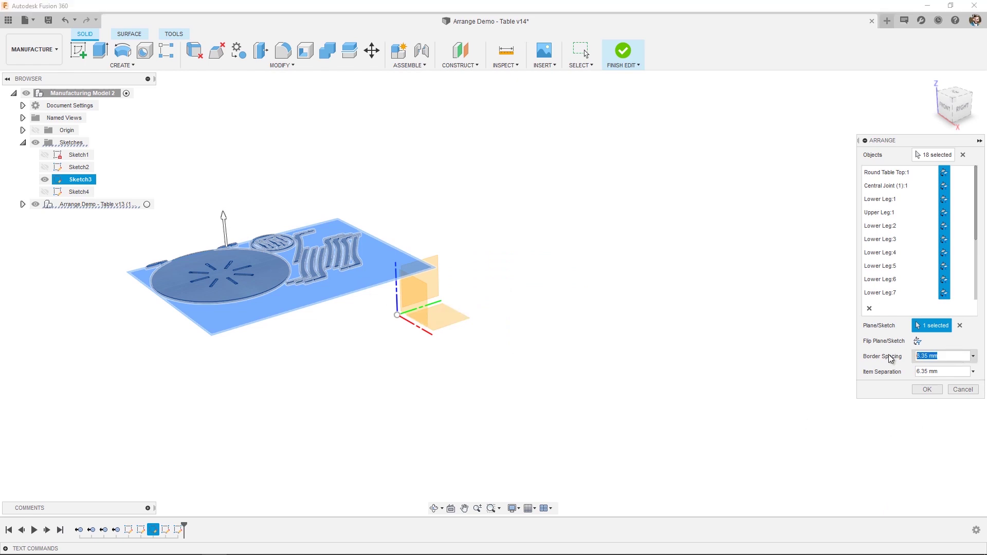
{"action": "type", "text": "20"}
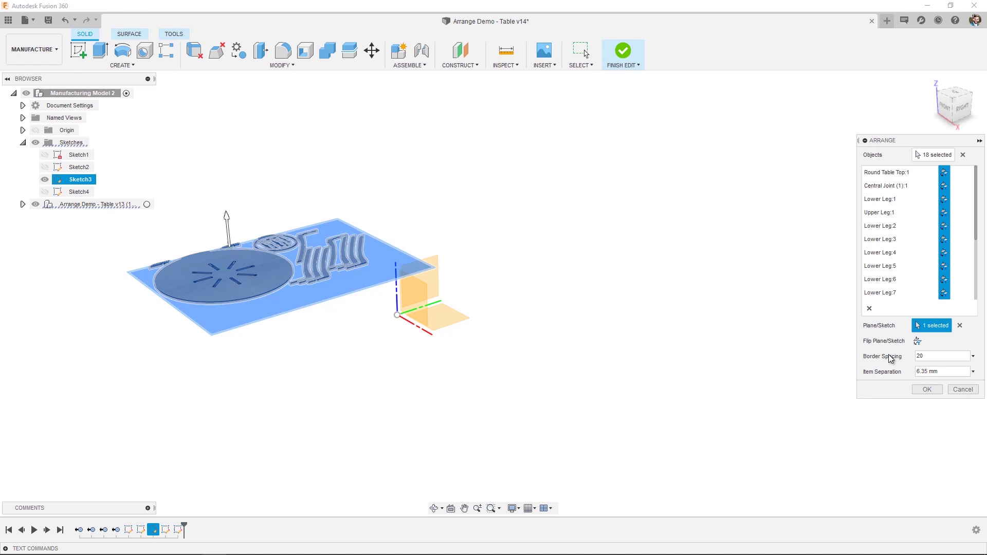
{"action": "left_click", "coordinate": [896, 375]}
{"action": "type", "text": "12"}
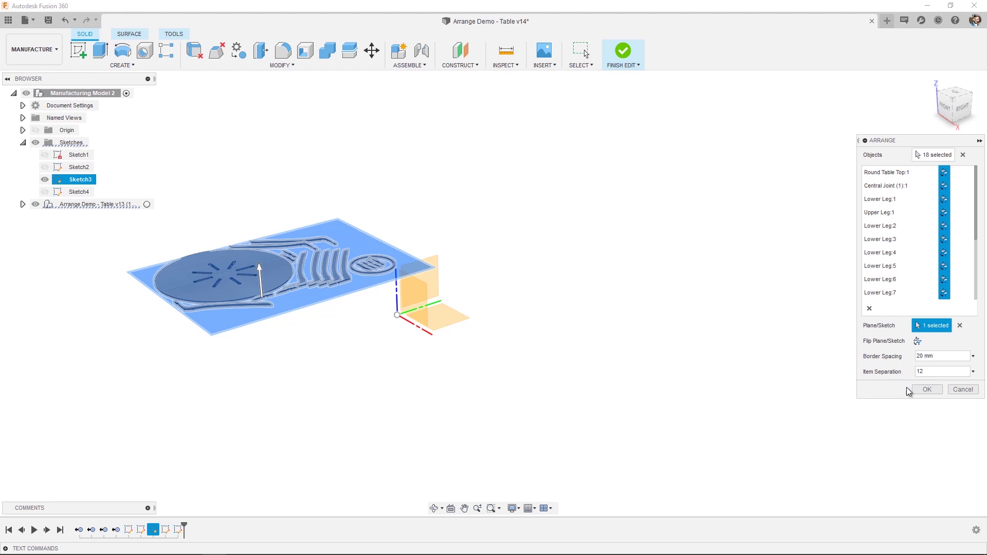
Step: Commit the round-table layout on Sketch3's plate and resize the plate by dragging its edges
{"action": "left_click", "coordinate": [928, 389]}
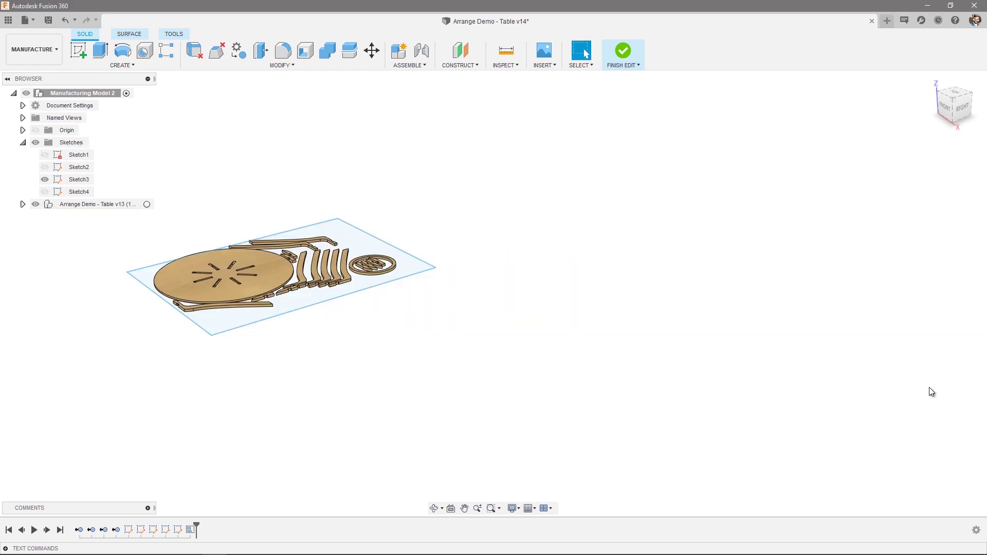
{"action": "scroll", "coordinate": [89, 282], "scroll_direction": "up", "scroll_amount": 4}
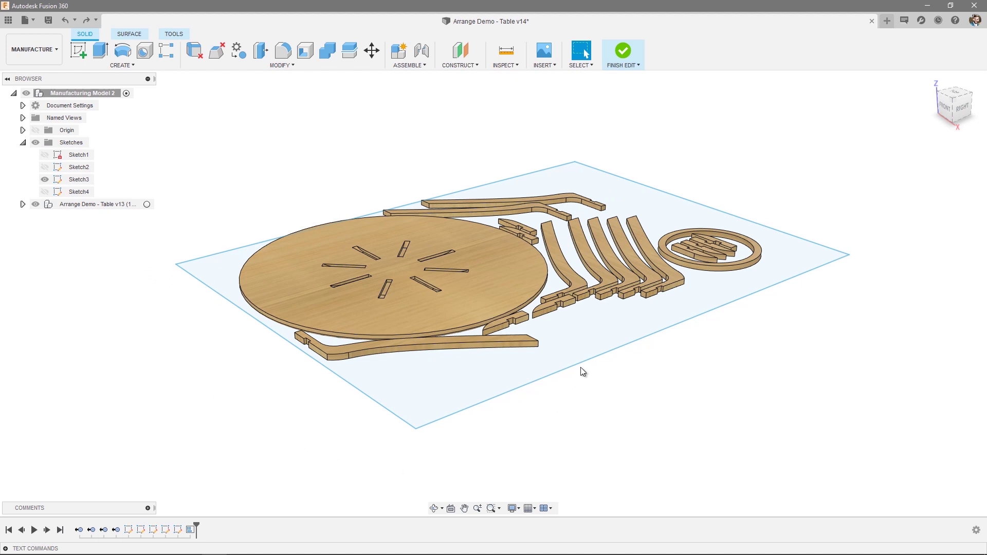
{"action": "left_click_drag", "start_coordinate": [584, 362], "coordinate": [647, 405]}
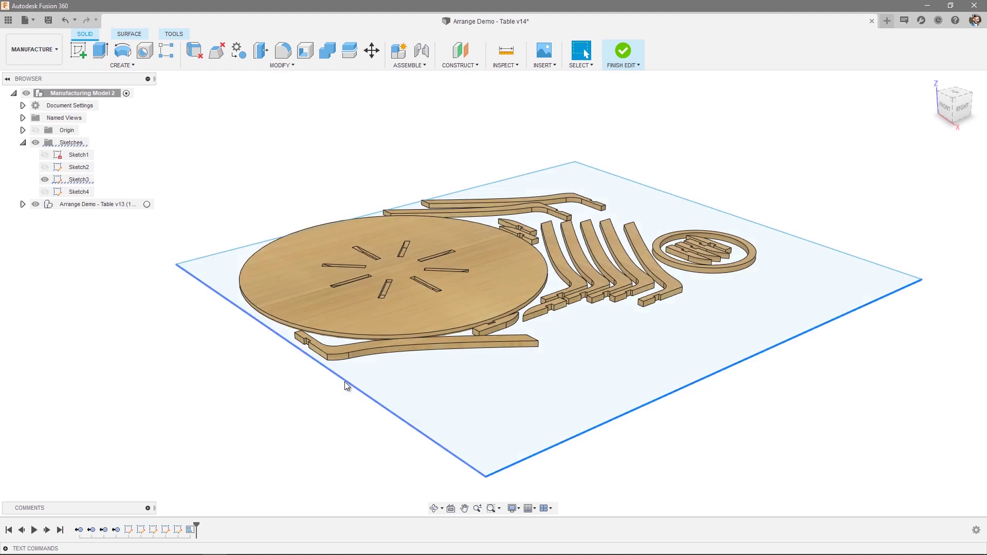
{"action": "left_click_drag", "start_coordinate": [348, 388], "coordinate": [278, 405]}
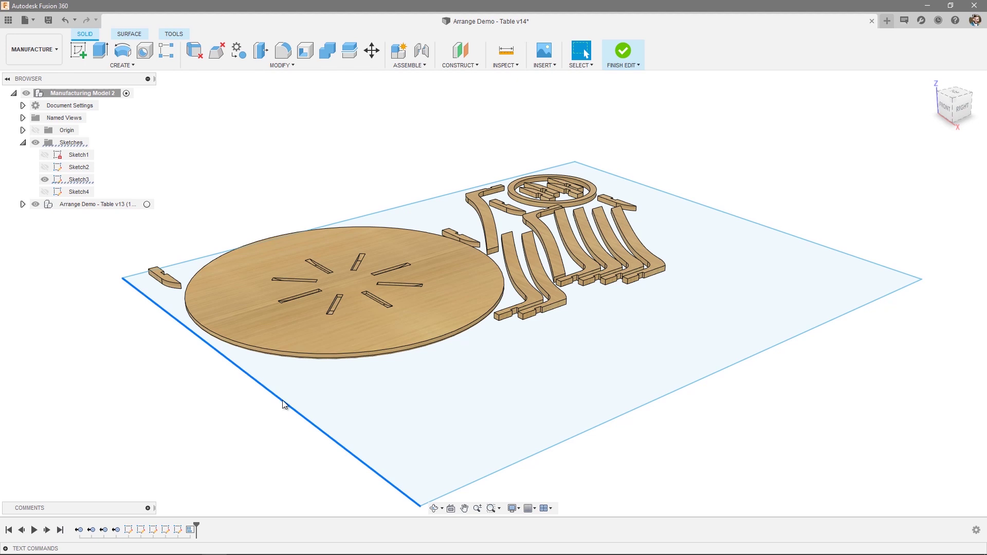
{"action": "left_click_drag", "start_coordinate": [279, 401], "coordinate": [356, 368]}
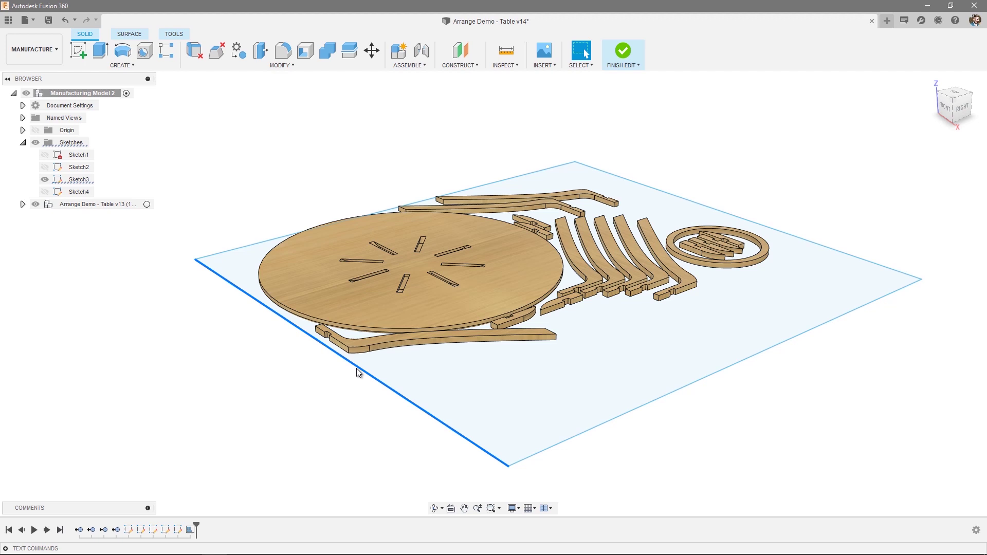
{"action": "left_click_drag", "start_coordinate": [356, 368], "coordinate": [485, 322]}
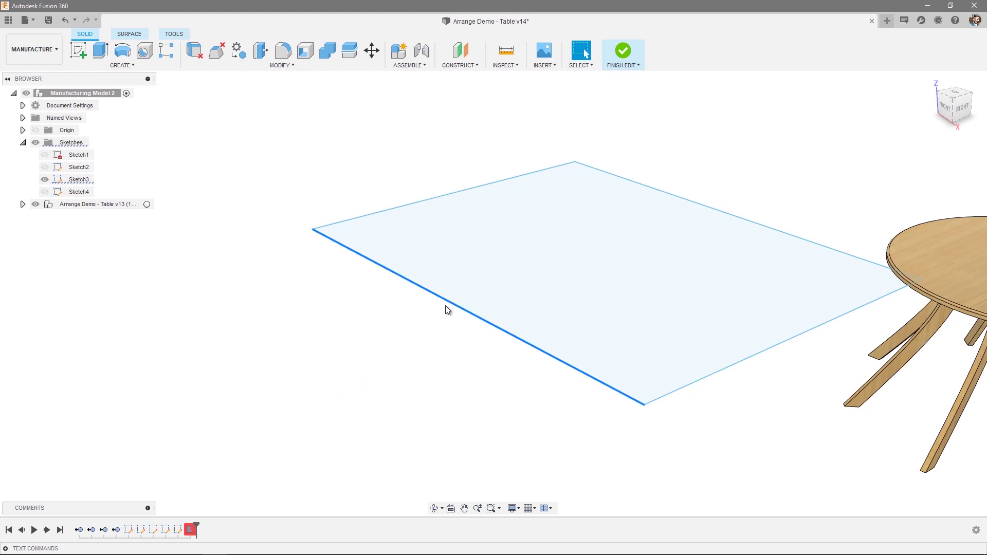
{"action": "left_click_drag", "start_coordinate": [447, 304], "coordinate": [419, 328]}
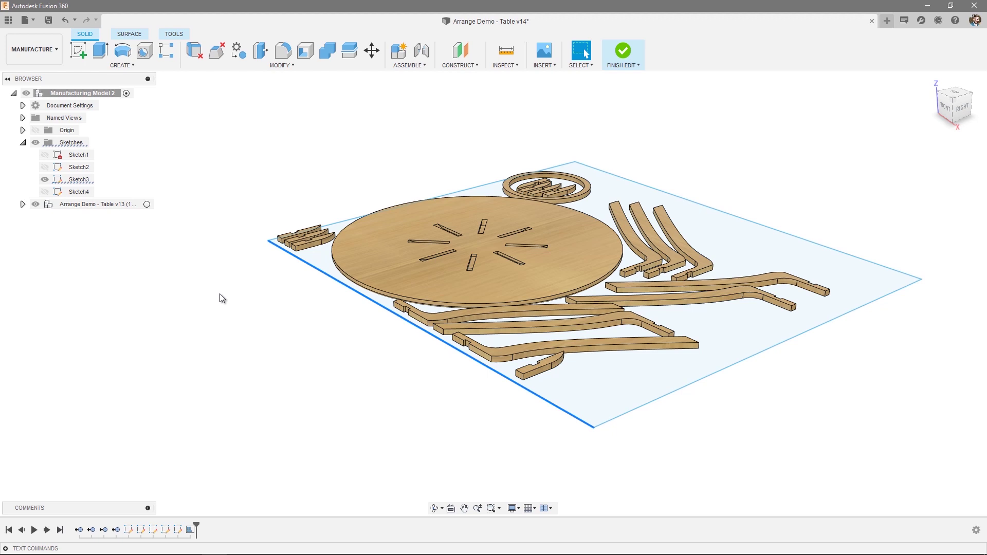
Step: Edit Arrange to swap the rectangular Sketch3 target for the notched Sketch4 sheet
{"action": "right_click", "coordinate": [190, 530]}
{"action": "left_click", "coordinate": [224, 439]}
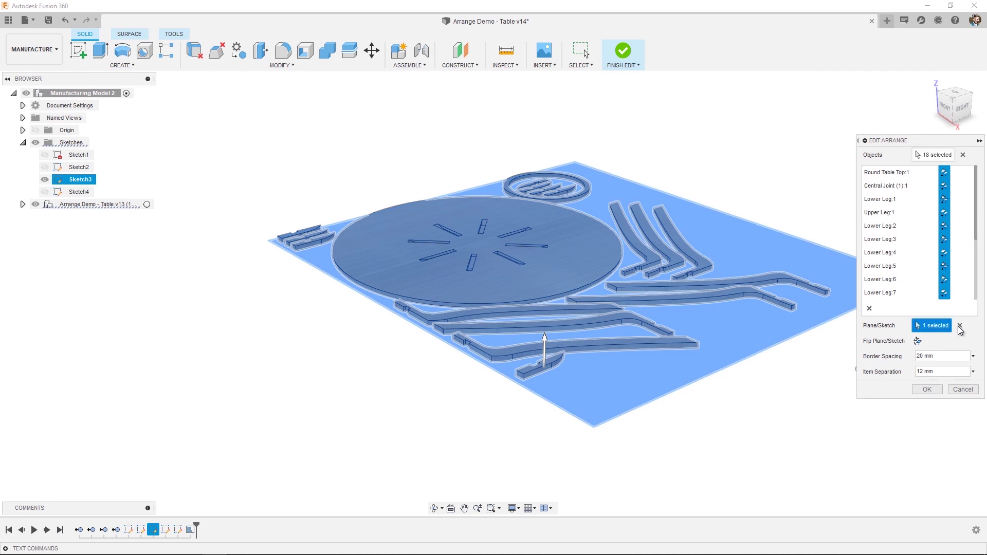
{"action": "left_click", "coordinate": [959, 325]}
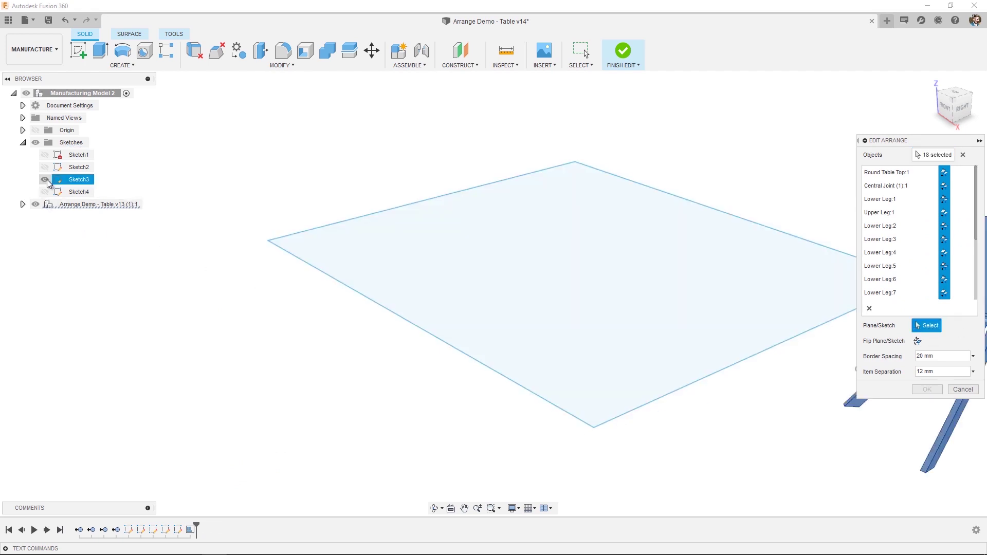
{"action": "left_click", "coordinate": [44, 179]}
{"action": "left_click", "coordinate": [45, 191]}
{"action": "scroll", "coordinate": [297, 186], "scroll_direction": "down", "scroll_amount": 5}
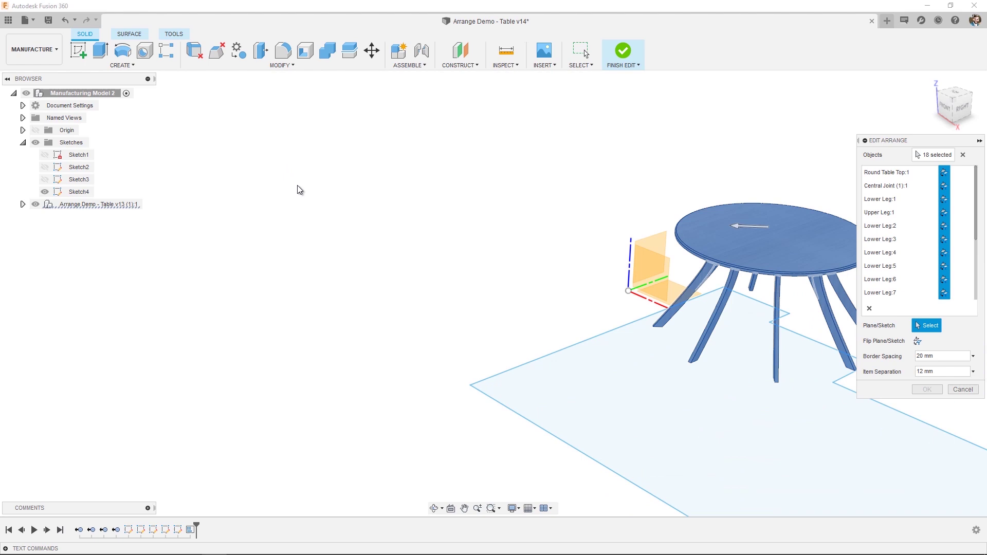
{"action": "scroll", "coordinate": [553, 366], "scroll_direction": "up", "scroll_amount": 2}
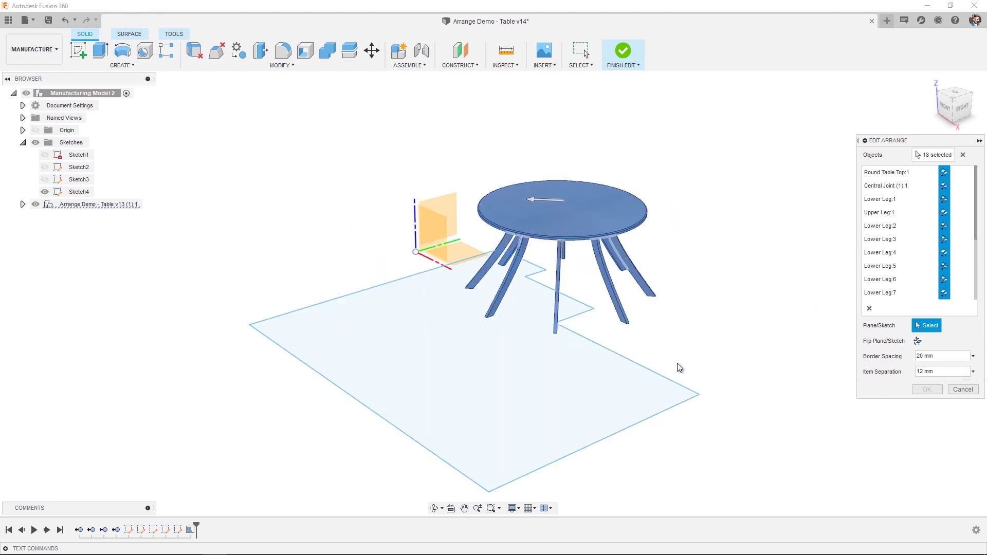
{"action": "left_click", "coordinate": [469, 391]}
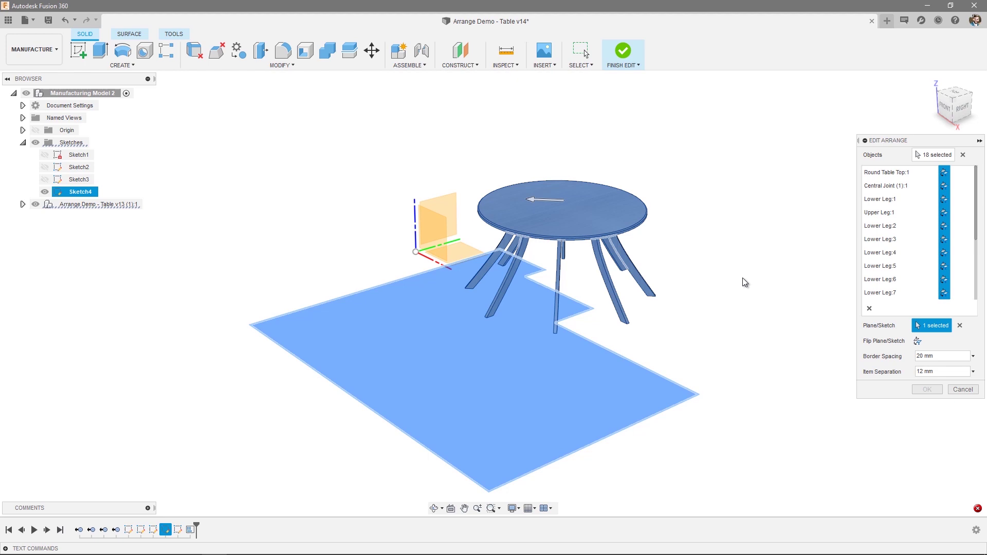
Step: Remove Round Table Top:1 from the Arrange parts list
{"action": "left_click", "coordinate": [875, 175]}
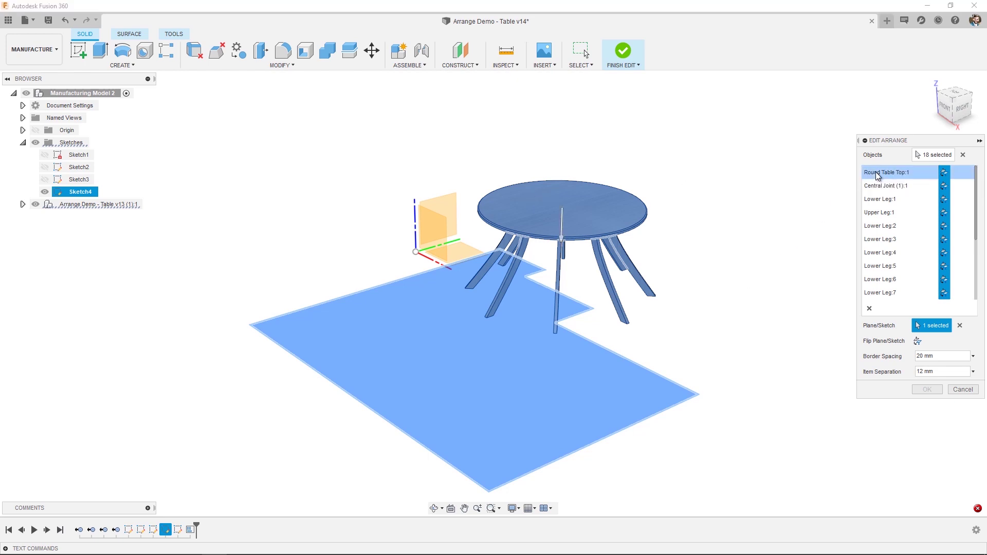
{"action": "left_click", "coordinate": [870, 308]}
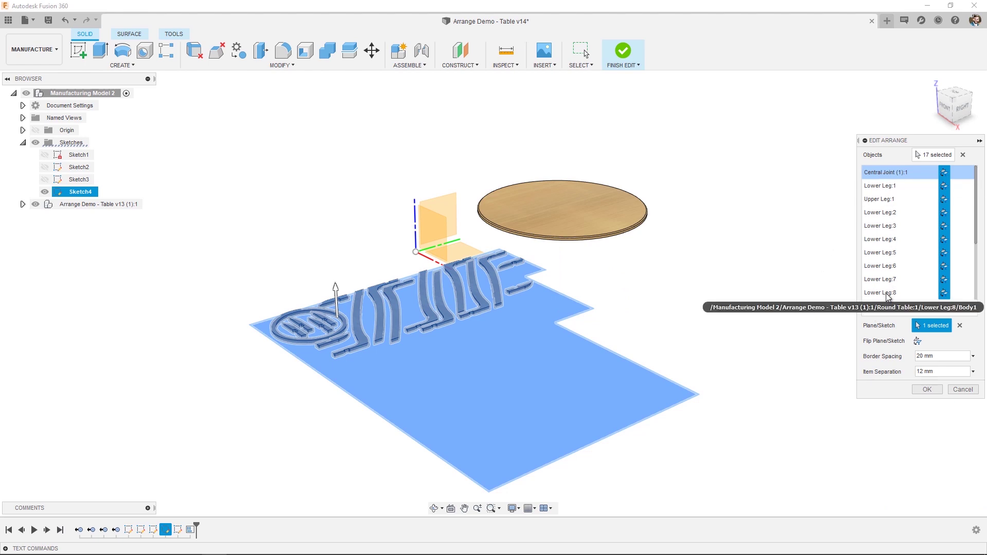
Step: Flip the small curved part beside the notch of the Sketch4 sheet
{"action": "scroll", "coordinate": [515, 286], "scroll_direction": "up", "scroll_amount": 10}
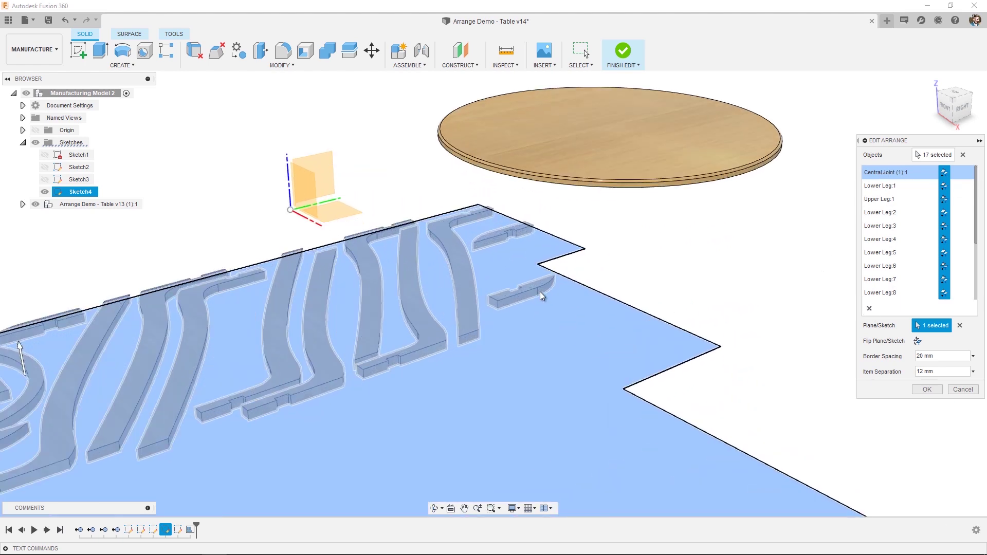
{"action": "scroll", "coordinate": [529, 282], "scroll_direction": "up", "scroll_amount": 3}
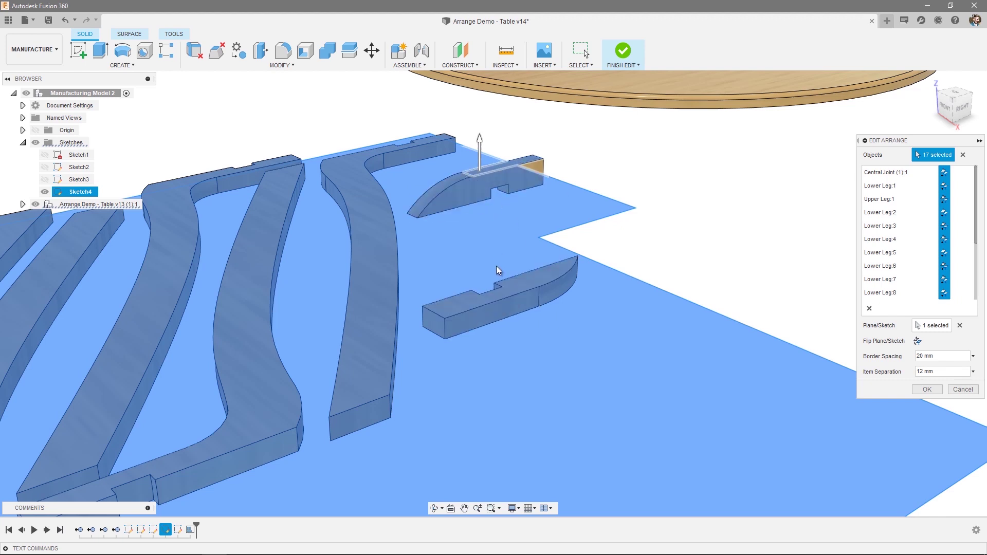
{"action": "left_click", "coordinate": [460, 184]}
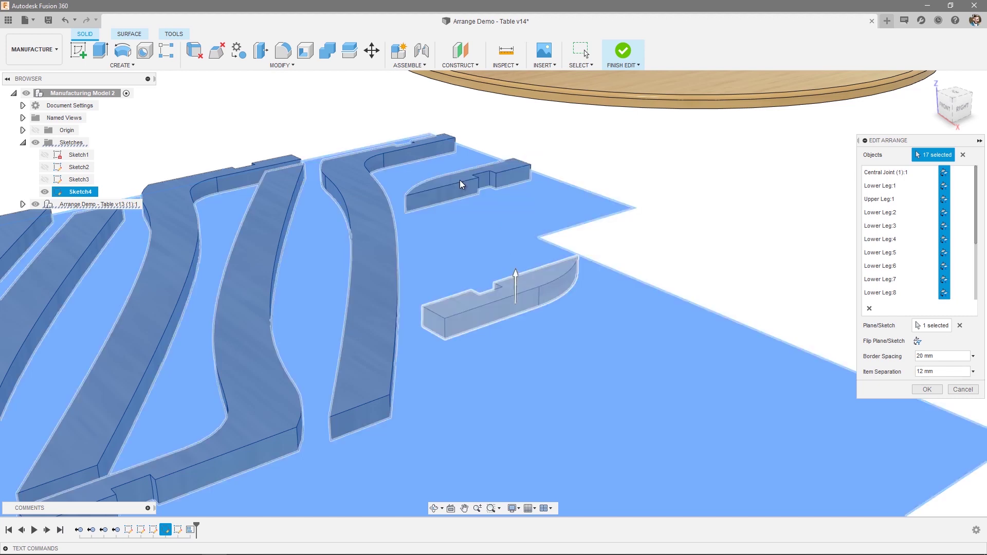
{"action": "scroll", "coordinate": [460, 180], "scroll_direction": "down", "scroll_amount": 8}
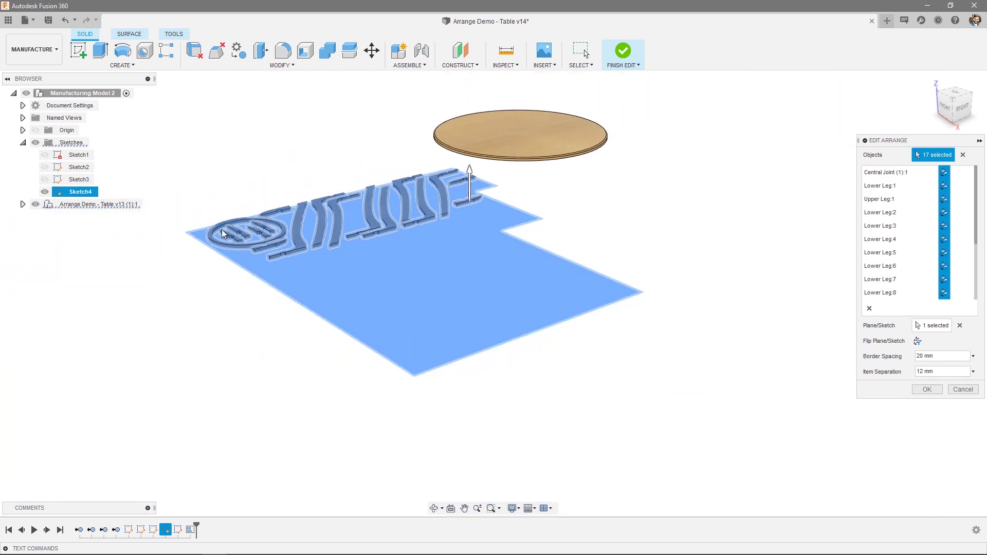
Step: Deselect the Central Joint ring body from the arranged parts
{"action": "scroll", "coordinate": [199, 202], "scroll_direction": "up", "scroll_amount": 3}
{"action": "scroll", "coordinate": [200, 203], "scroll_direction": "up", "scroll_amount": 3}
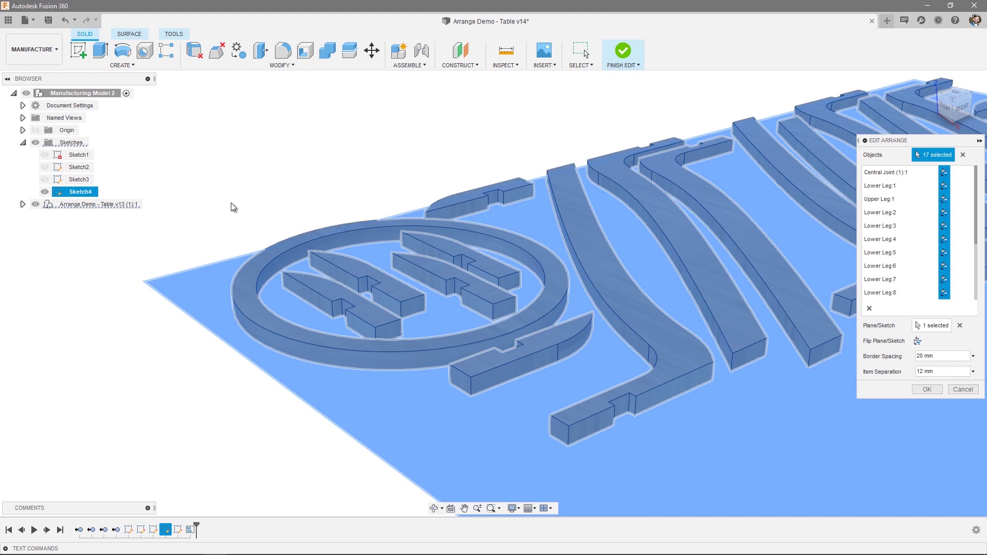
{"action": "left_click", "coordinate": [273, 256]}
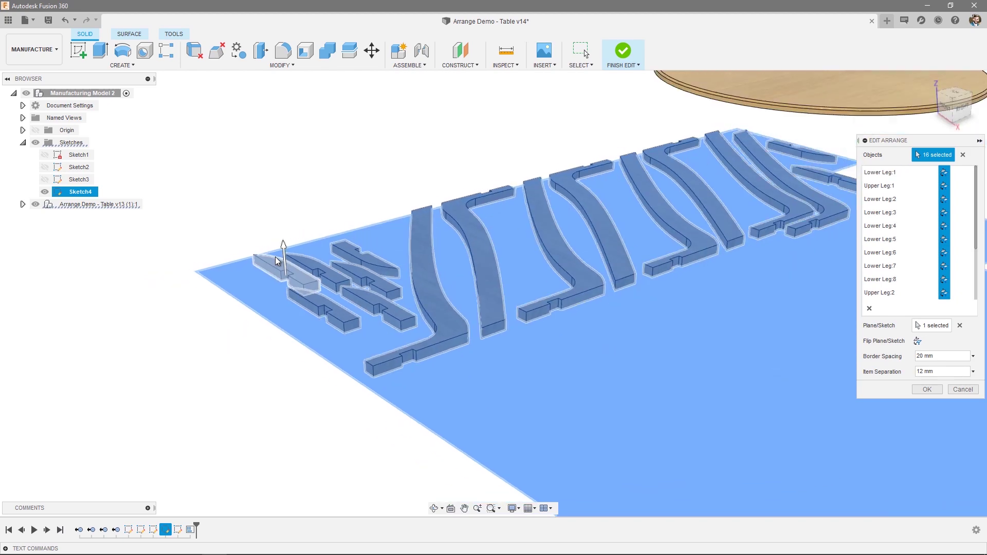
{"action": "scroll", "coordinate": [277, 260], "scroll_direction": "down", "scroll_amount": 2}
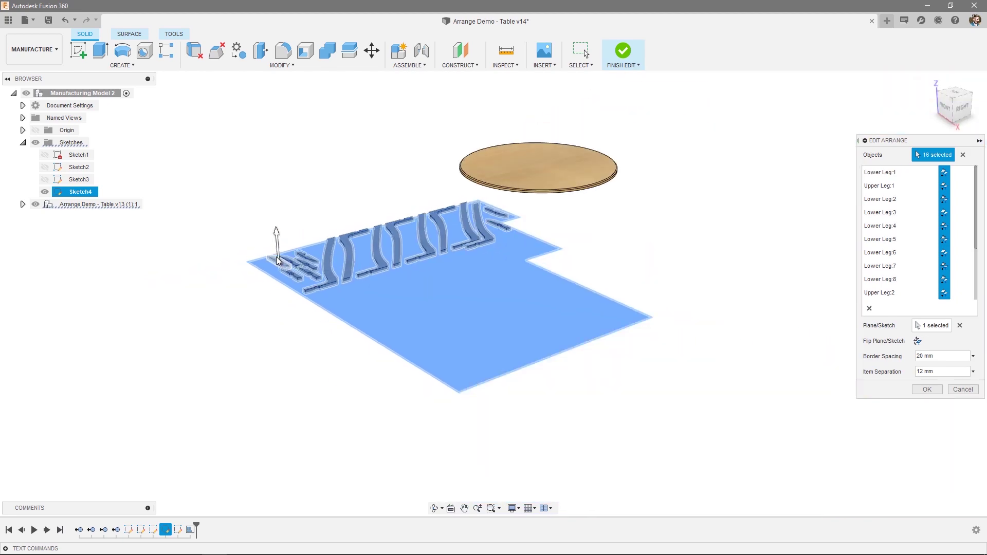
Step: Add Sketch1 from Round Table:1 > Central Joint to the arrangement
{"action": "left_click", "coordinate": [22, 205]}
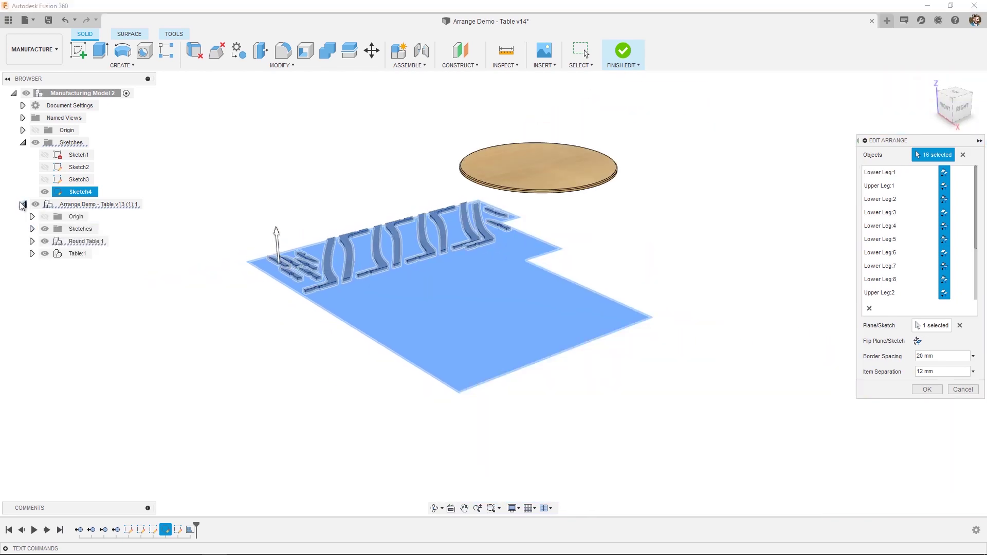
{"action": "left_click", "coordinate": [32, 241]}
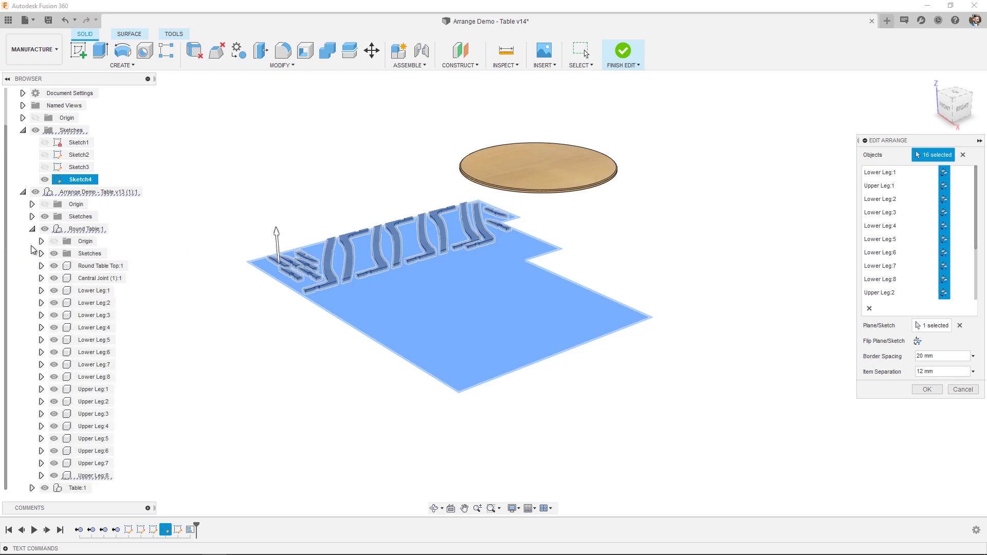
{"action": "left_click", "coordinate": [42, 279]}
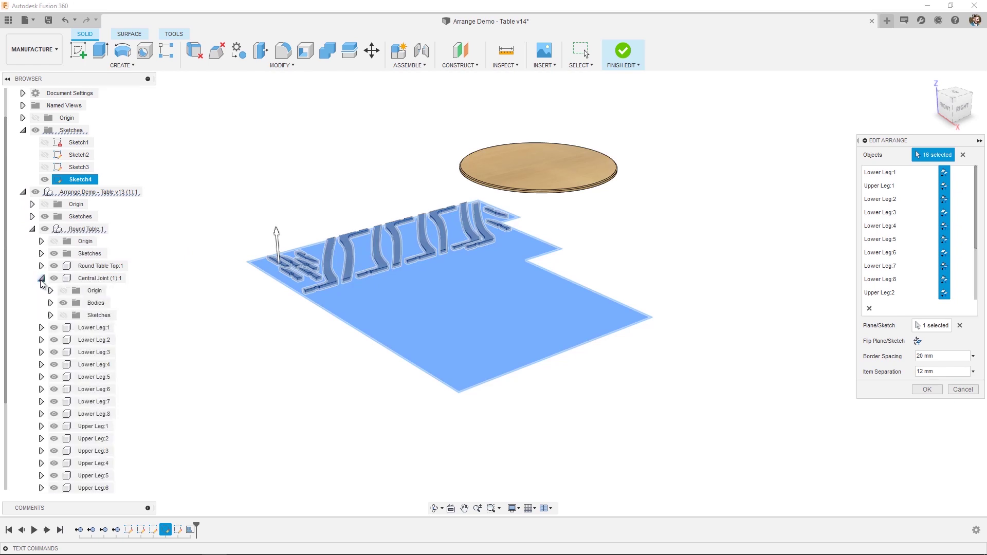
{"action": "left_click", "coordinate": [50, 316]}
{"action": "left_click", "coordinate": [105, 328]}
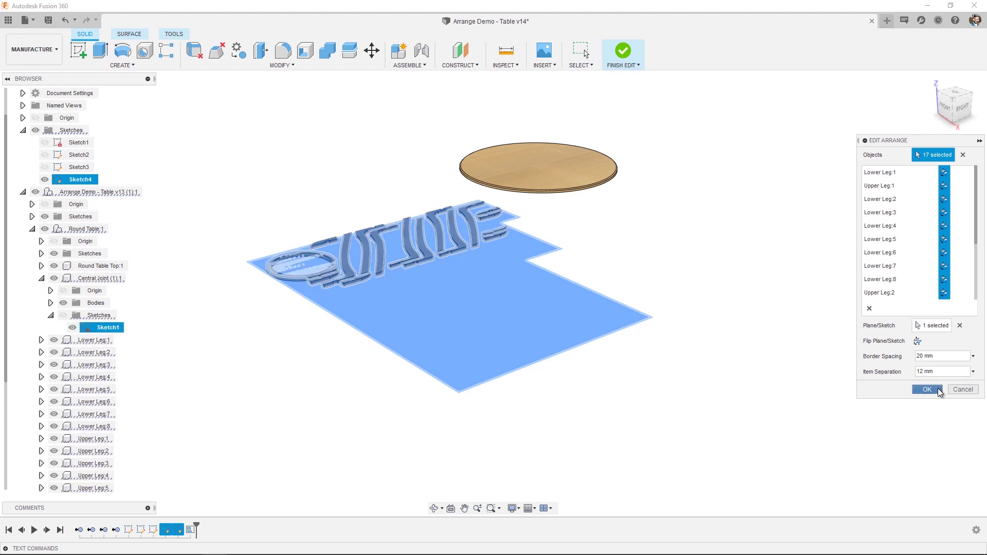
Step: Confirm the 17-part layout and finish editing Manufacturing Model 2
{"action": "left_click", "coordinate": [938, 389]}
{"action": "middle_click_drag", "start_coordinate": [396, 173], "coordinate": [286, 335], "text": "shift"}
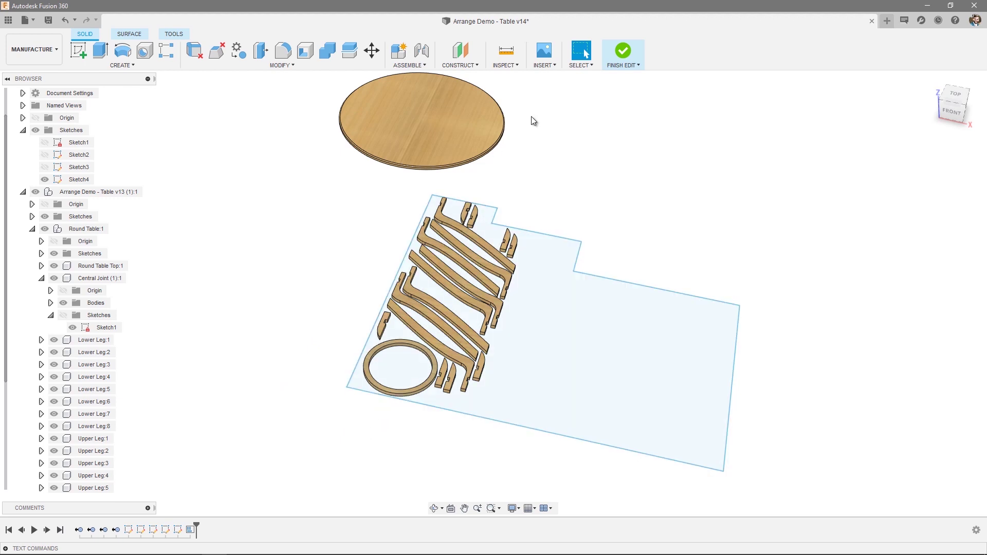
{"action": "left_click", "coordinate": [631, 51]}
{"action": "scroll", "coordinate": [695, 95], "scroll_direction": "down", "scroll_amount": 5}
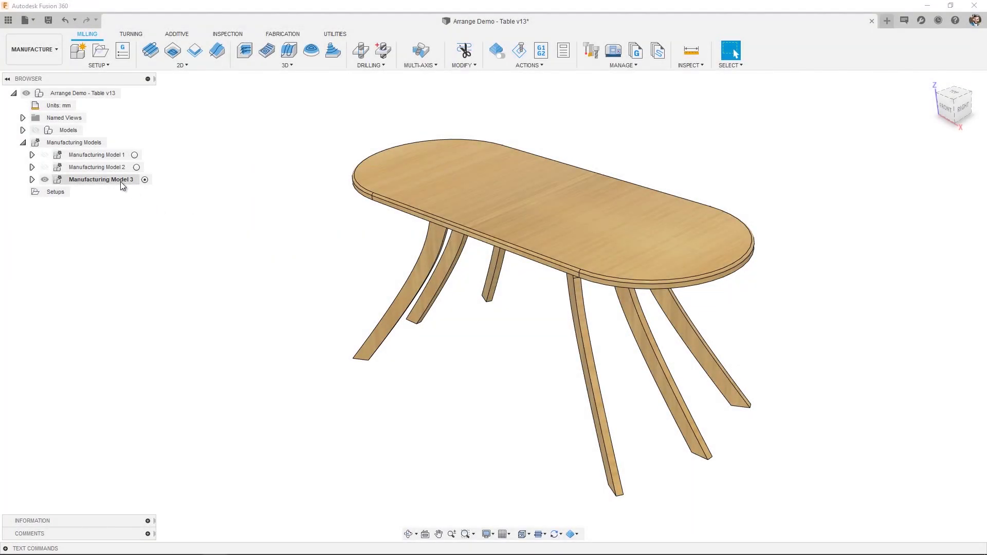
Step: Edit Manufacturing Model 3 and start an Arrange with all 14 oval-table parts selected
{"action": "right_click", "coordinate": [121, 181]}
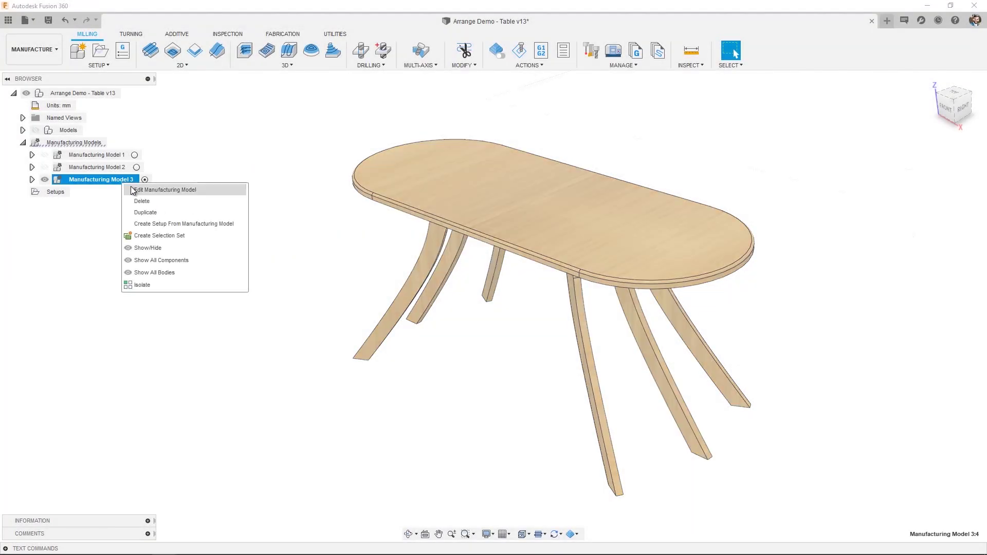
{"action": "left_click", "coordinate": [137, 191]}
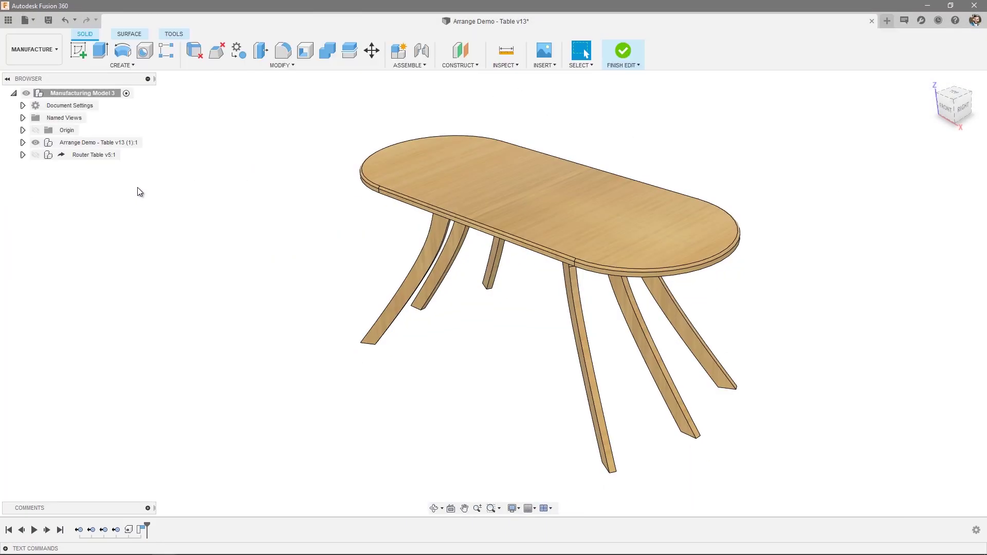
{"action": "left_click", "coordinate": [292, 69]}
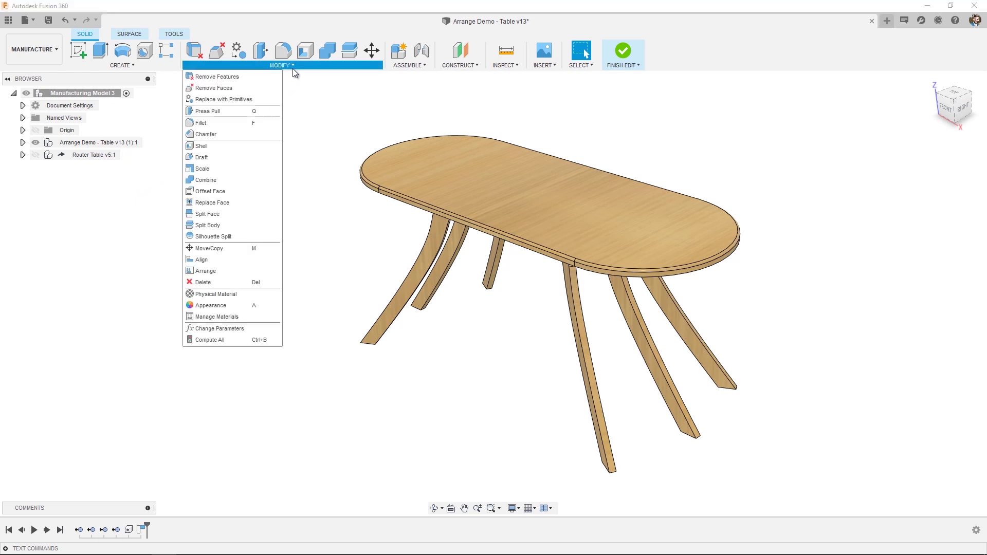
{"action": "left_click", "coordinate": [245, 271]}
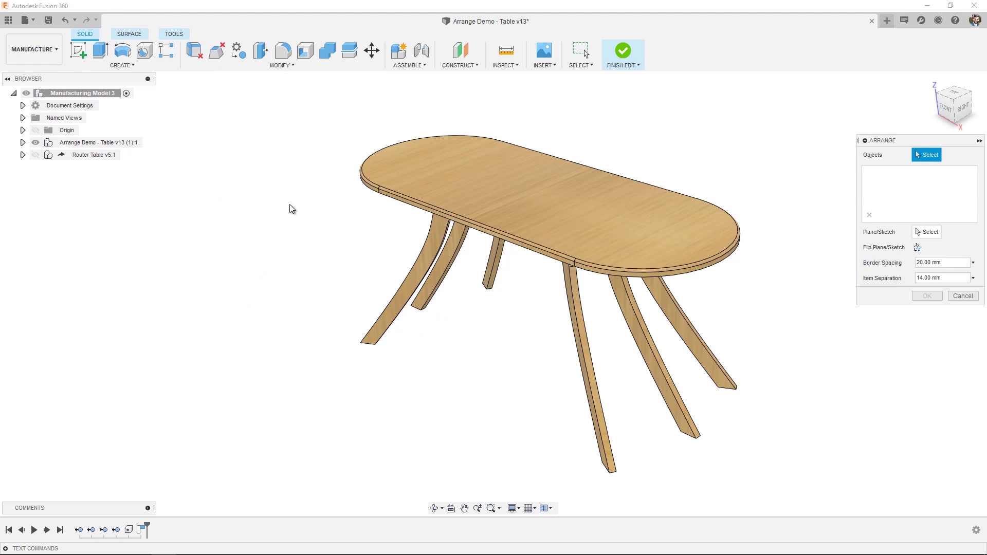
{"action": "left_click_drag", "start_coordinate": [310, 91], "coordinate": [783, 491]}
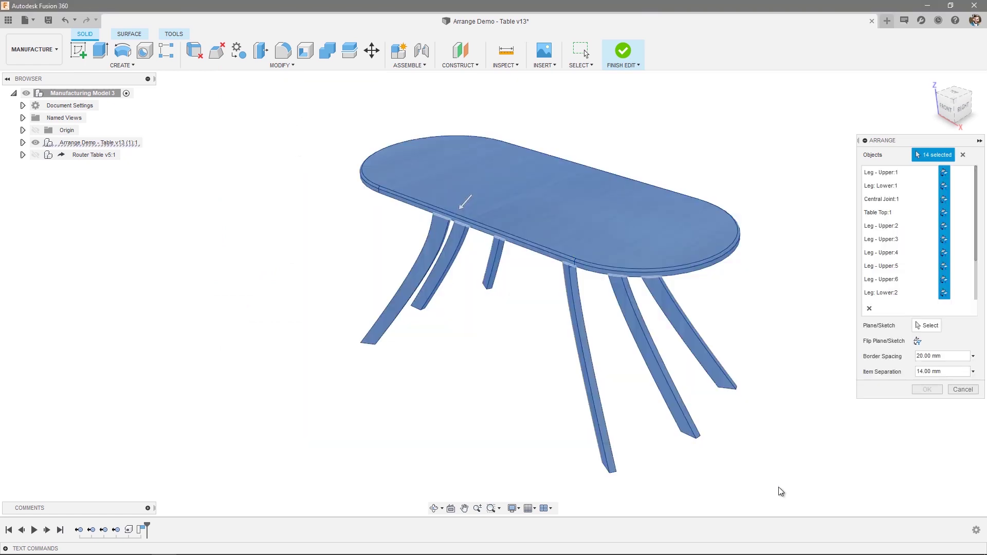
{"action": "scroll", "coordinate": [268, 259], "scroll_direction": "down", "scroll_amount": 3}
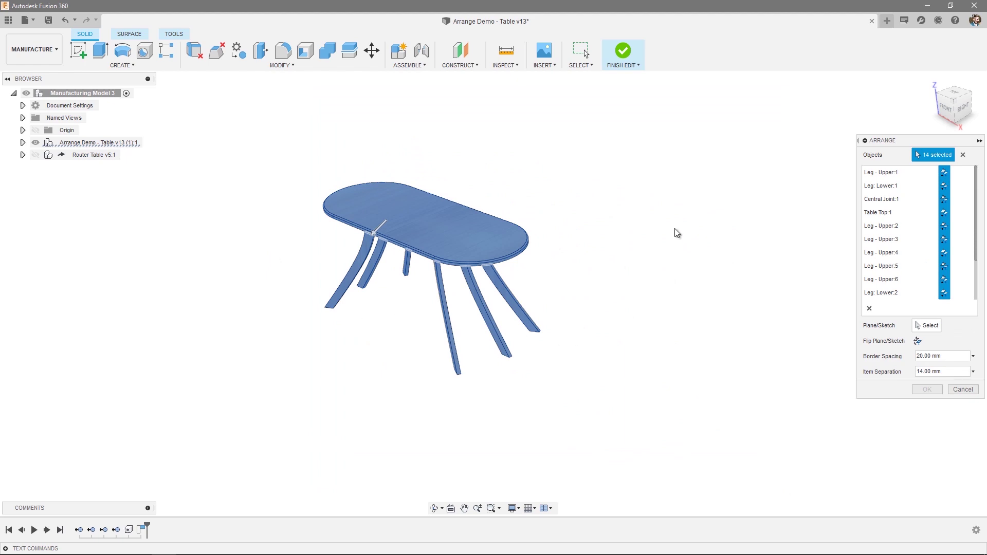
{"action": "scroll", "coordinate": [615, 177], "scroll_direction": "up", "scroll_amount": 2}
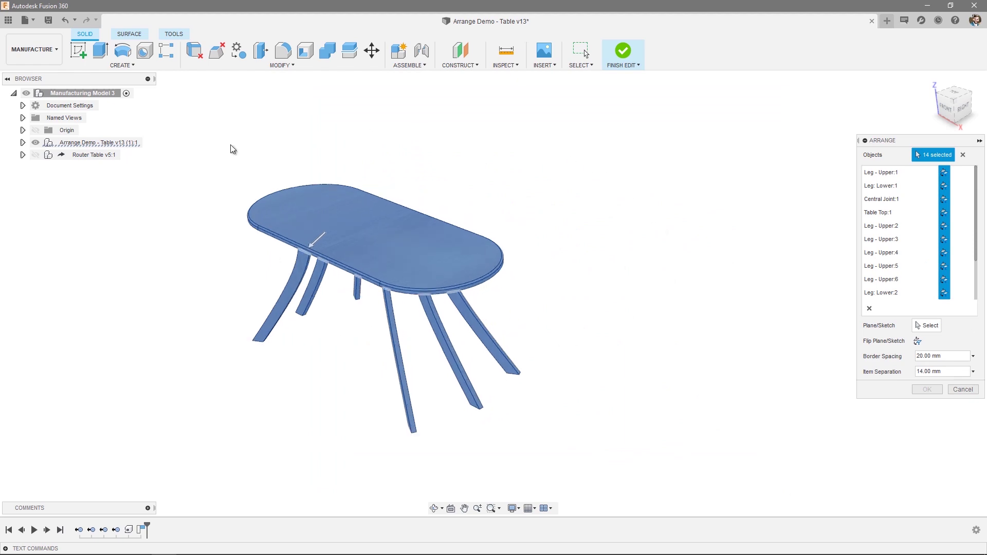
Step: Show Router Table v5:1 and set its top face as the flipped arrange plane
{"action": "left_click", "coordinate": [38, 156]}
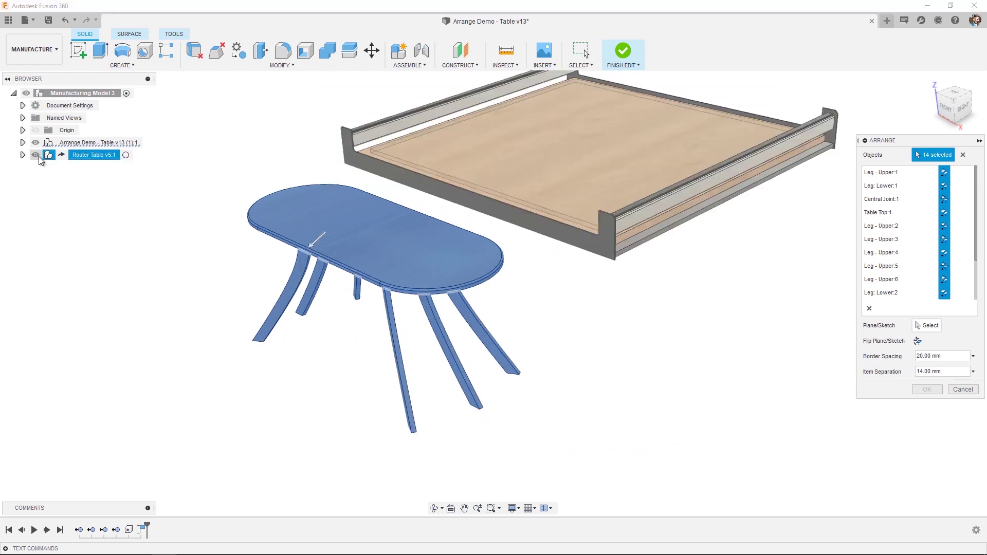
{"action": "middle_click_drag", "start_coordinate": [550, 366], "coordinate": [659, 186], "text": "shift"}
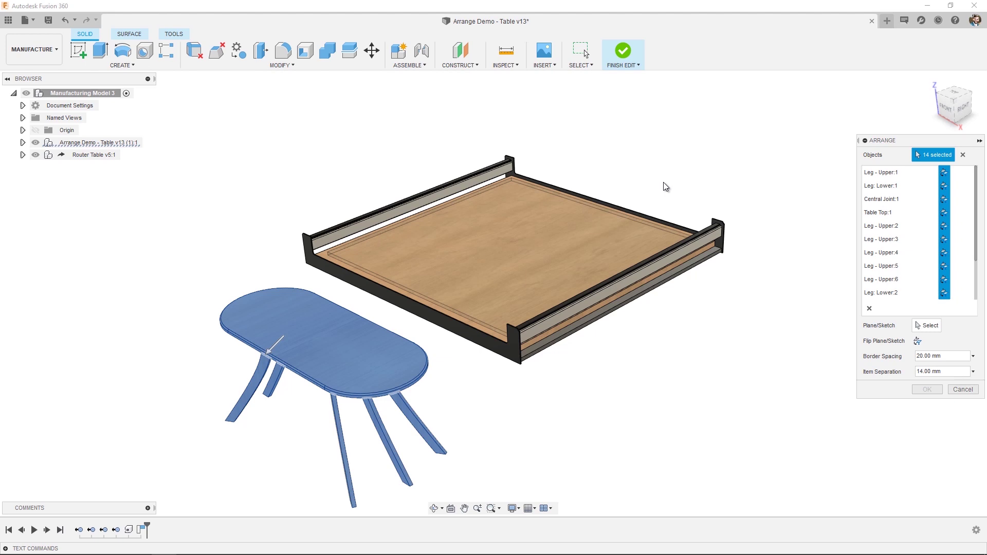
{"action": "left_click", "coordinate": [926, 326]}
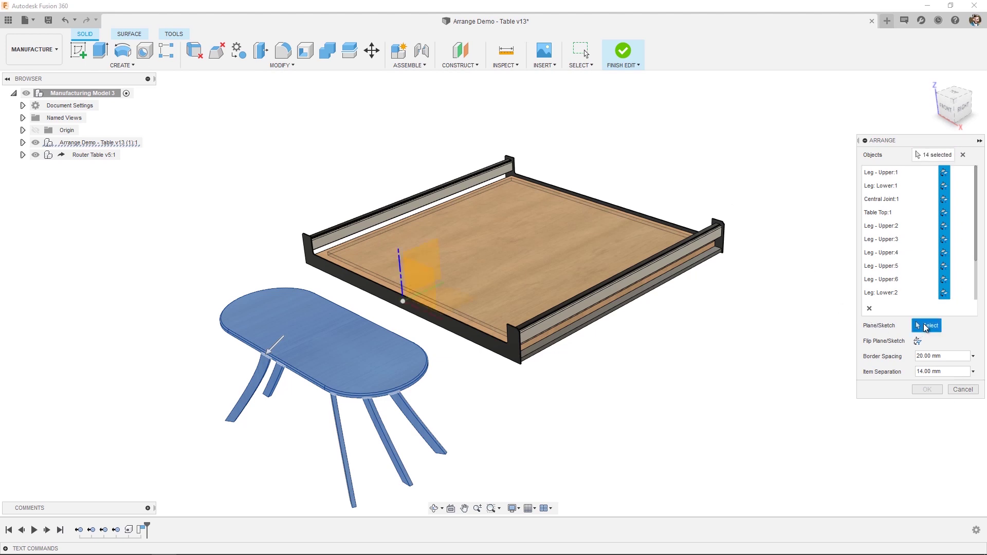
{"action": "left_click", "coordinate": [516, 241]}
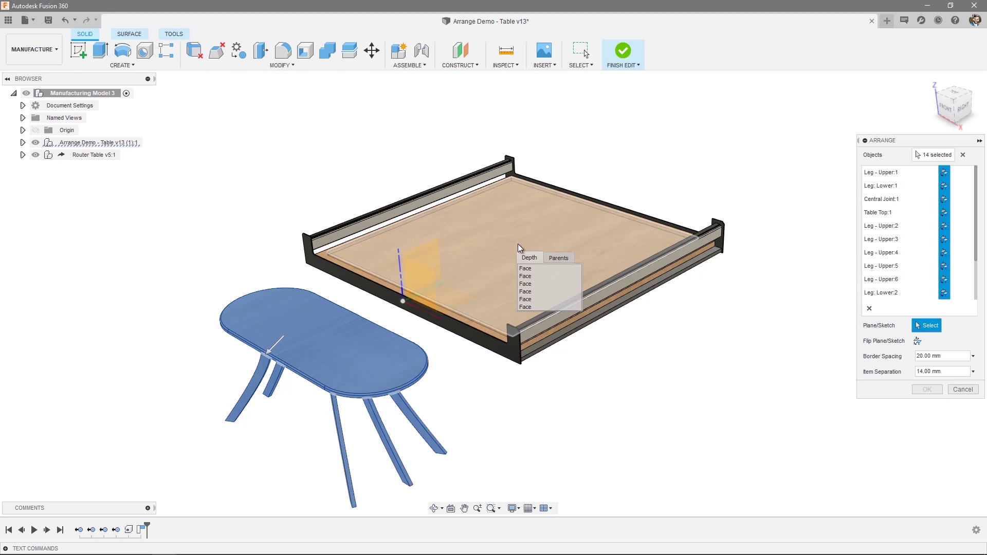
{"action": "left_click", "coordinate": [532, 285]}
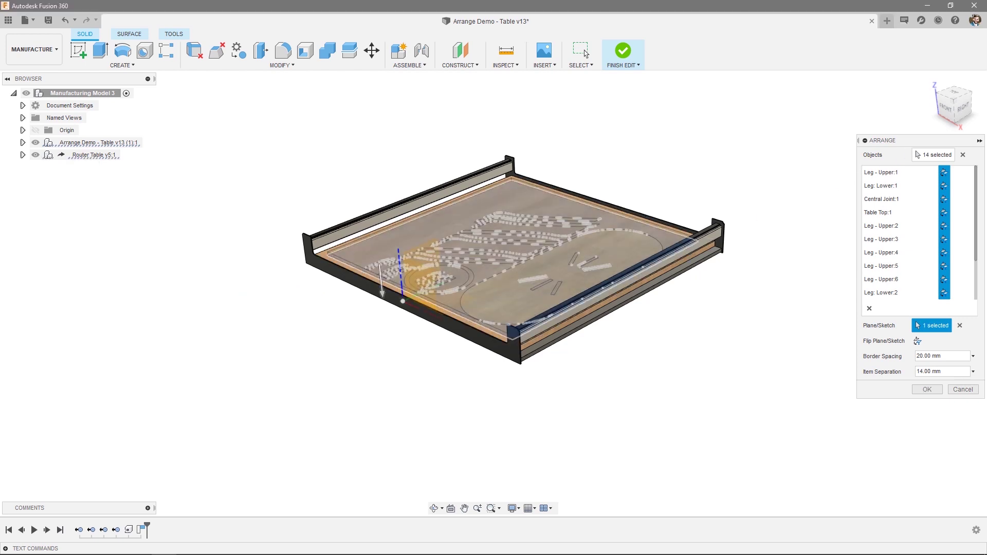
{"action": "left_click", "coordinate": [965, 114]}
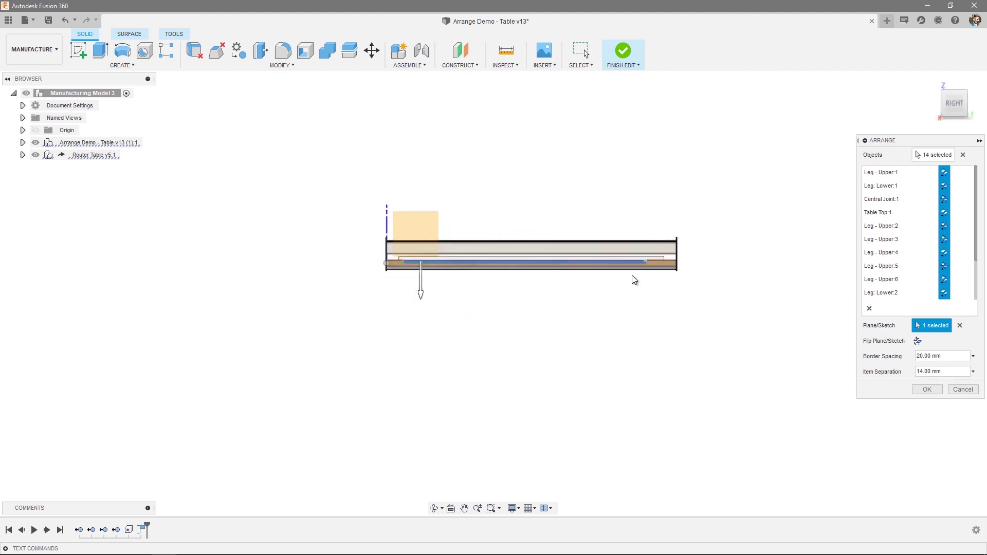
{"action": "scroll", "coordinate": [630, 263], "scroll_direction": "up", "scroll_amount": 5}
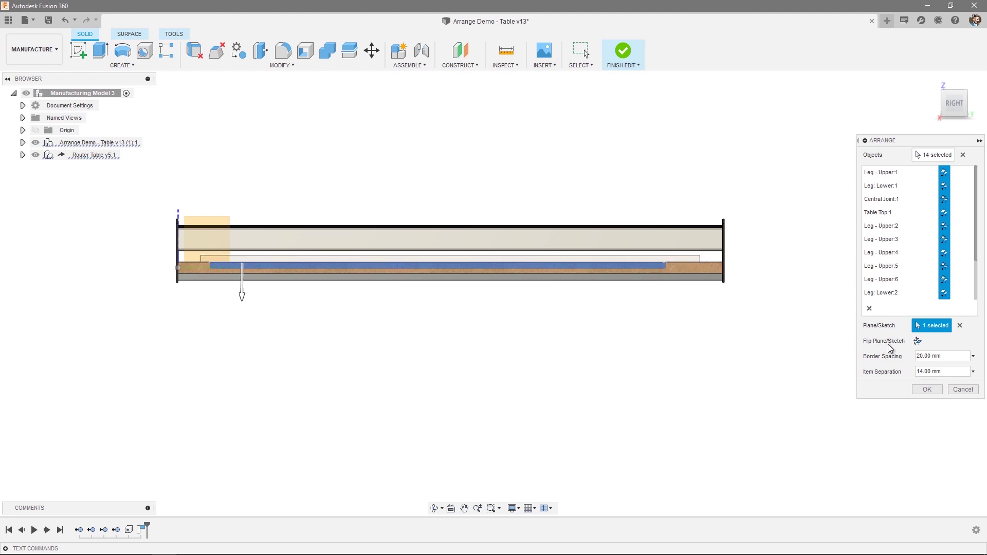
{"action": "left_click", "coordinate": [916, 342]}
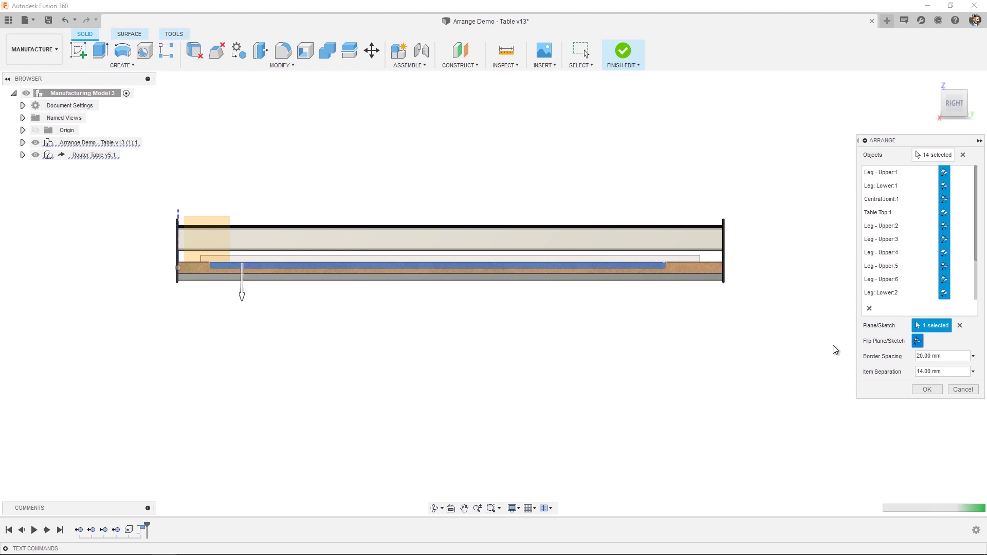
Step: Flip Table Top:1, commit the layout on the router table, and finish the edit
{"action": "left_click", "coordinate": [944, 99]}
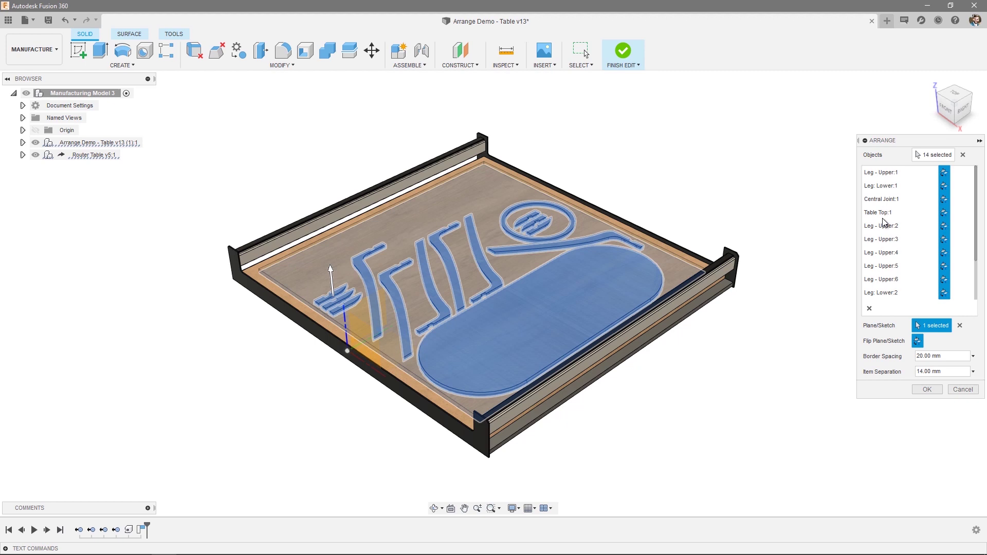
{"action": "left_click", "coordinate": [945, 214]}
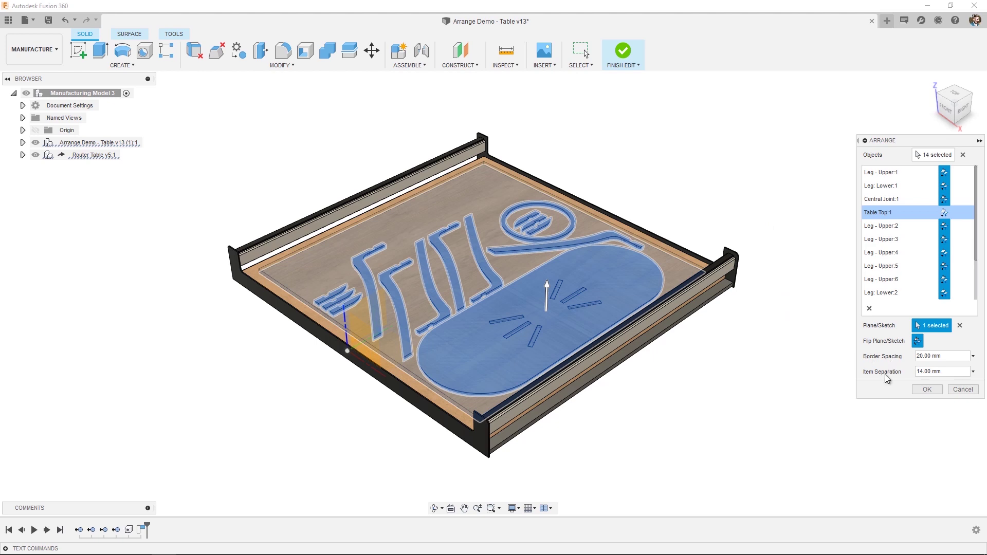
{"action": "left_click", "coordinate": [927, 390]}
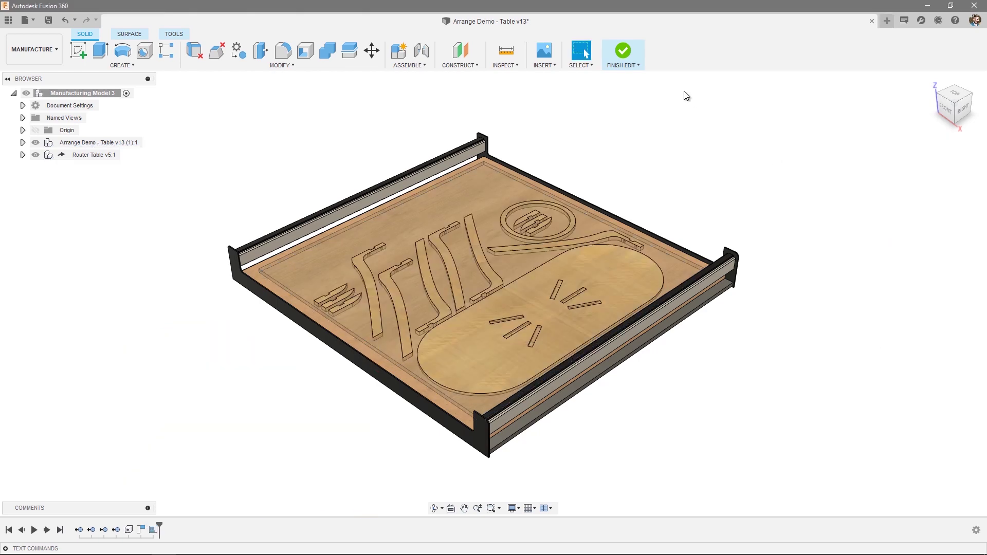
{"action": "left_click", "coordinate": [623, 50]}
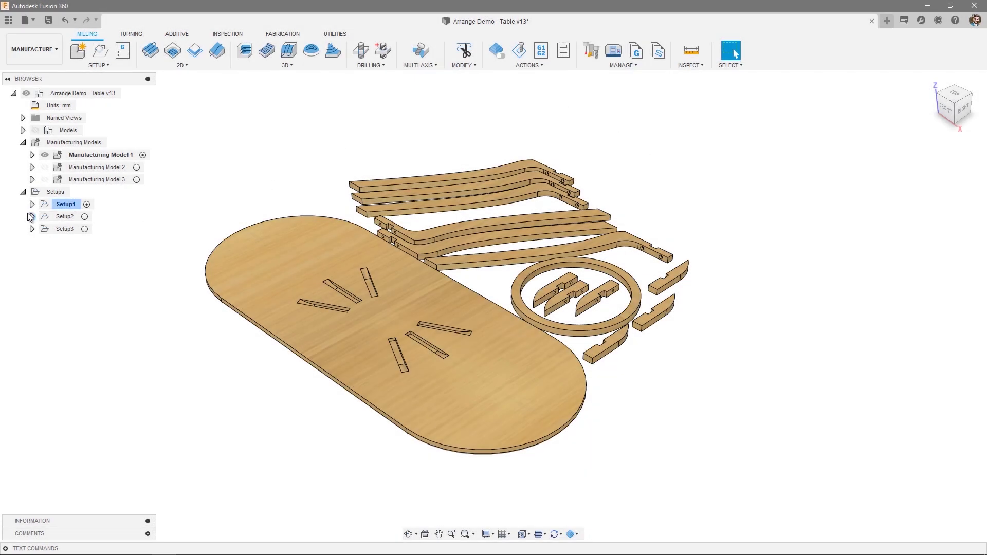
Step: Review the three Parallel3 pocket toolpaths and the Outer Contours toolpath in Setup1
{"action": "left_click", "coordinate": [32, 204]}
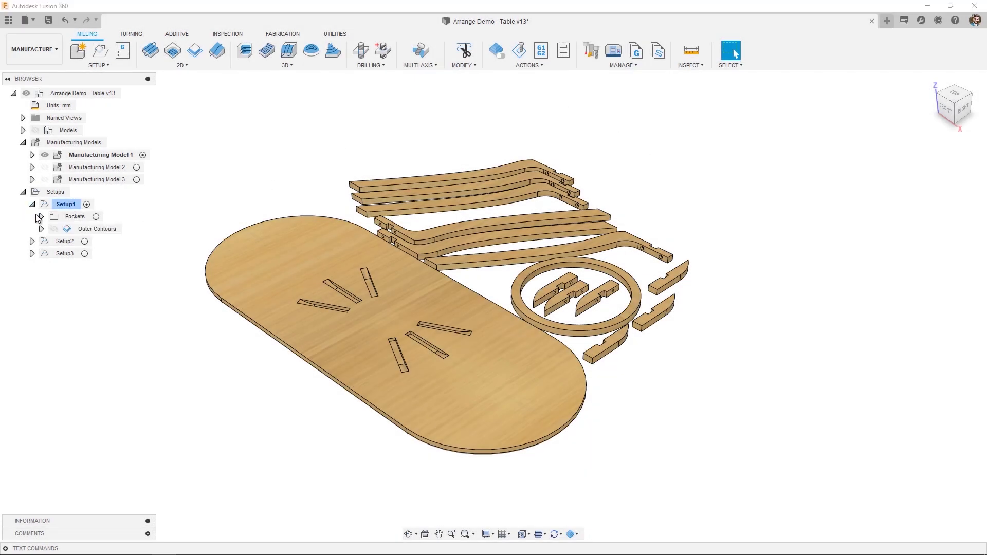
{"action": "left_click", "coordinate": [41, 217]}
{"action": "left_click", "coordinate": [90, 229]}
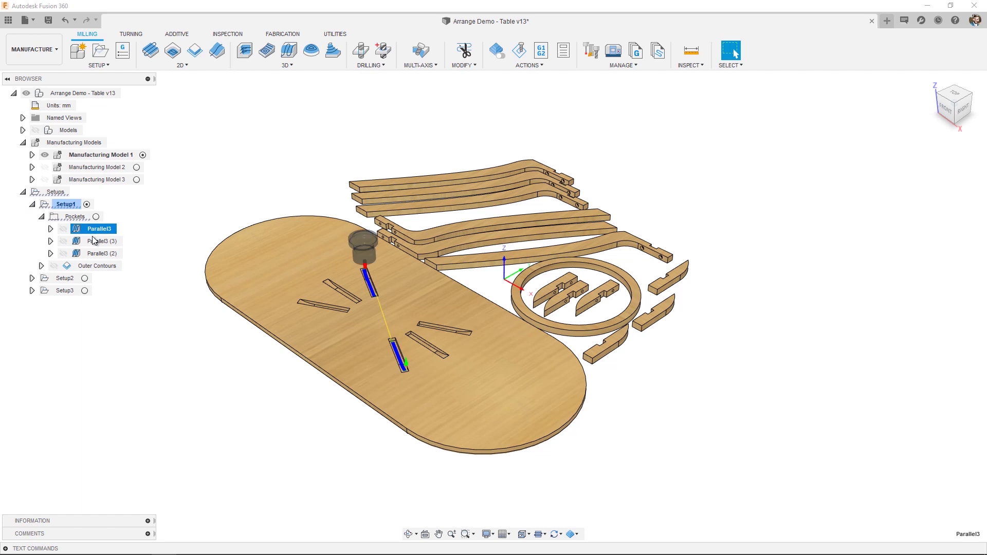
{"action": "left_click", "coordinate": [94, 241]}
{"action": "left_click", "coordinate": [98, 254]}
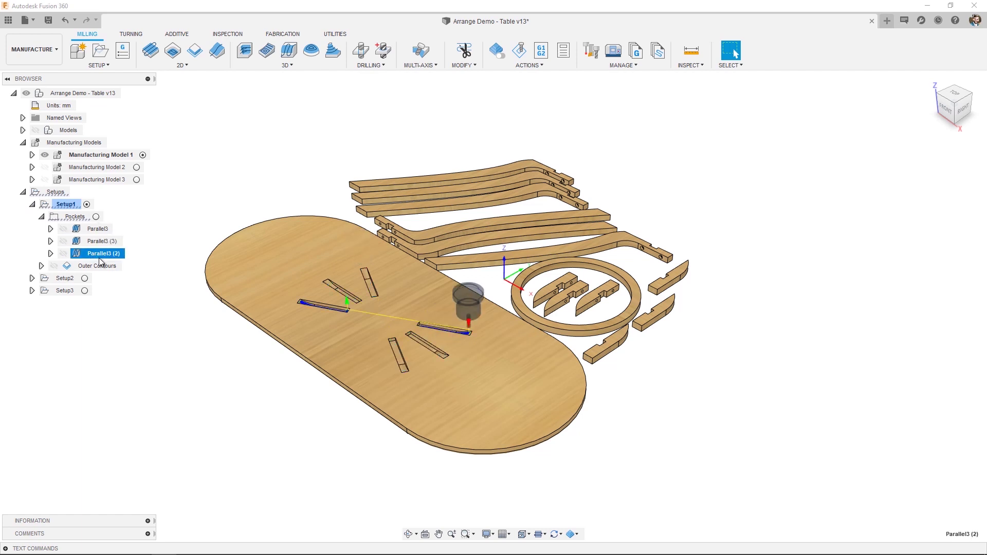
{"action": "left_click", "coordinate": [97, 267]}
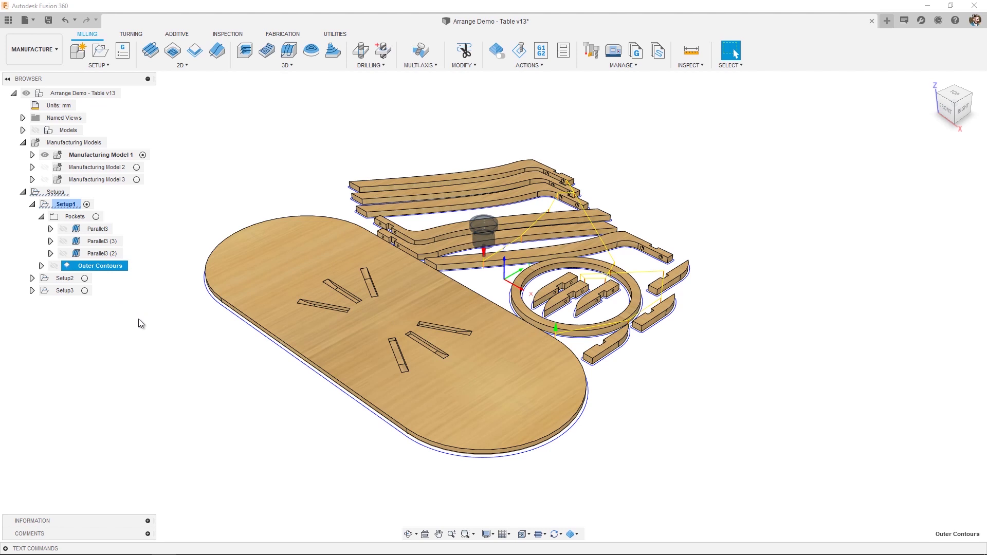
{"action": "right_click", "coordinate": [86, 207]}
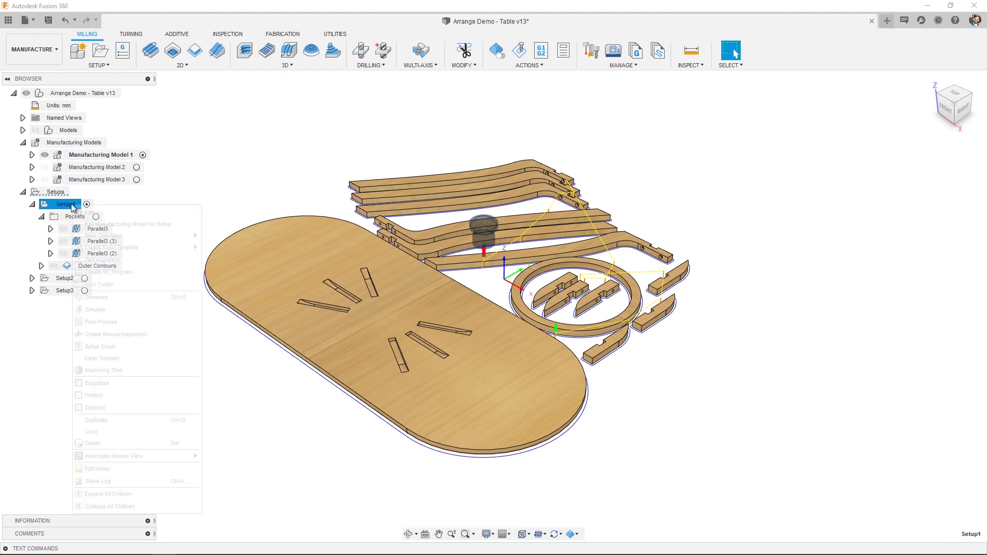
Step: Simulate Setup1, play the pocket and contour cuts, then close the simulation
{"action": "left_click", "coordinate": [95, 310]}
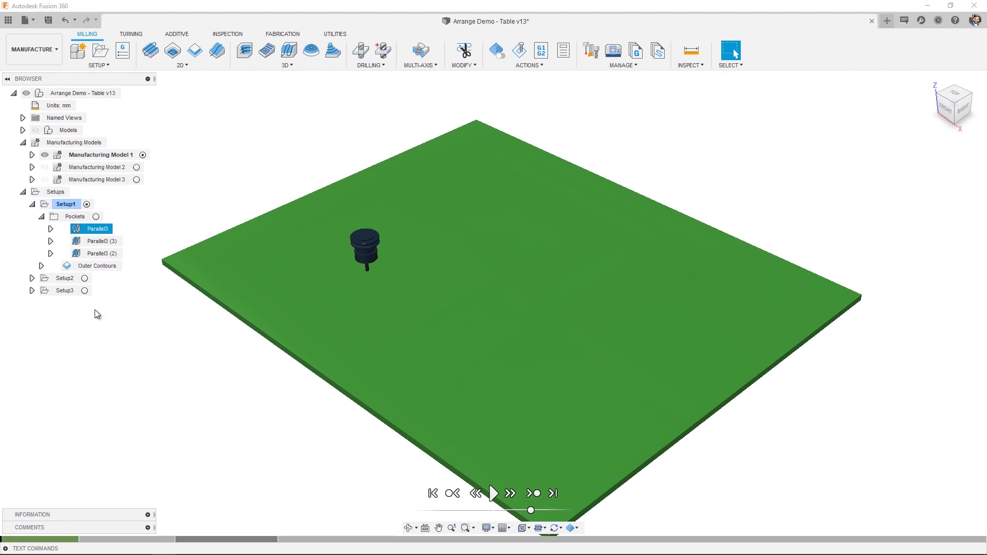
{"action": "left_click", "coordinate": [492, 494]}
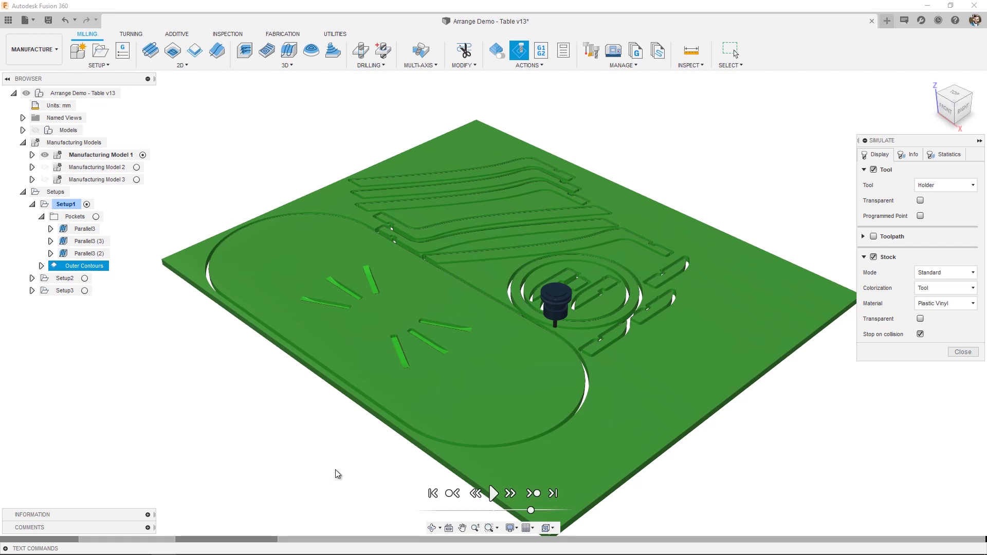
{"action": "left_click", "coordinate": [963, 352]}
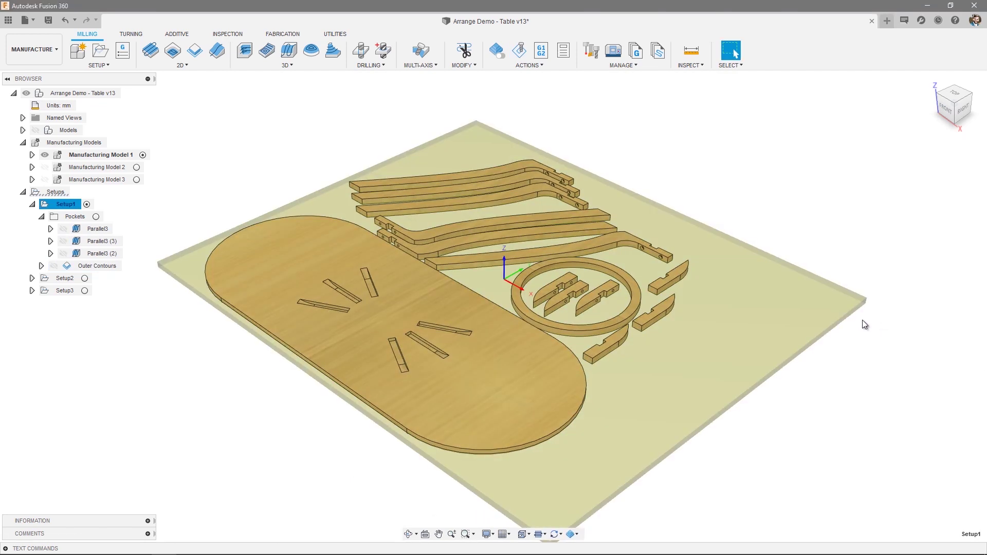